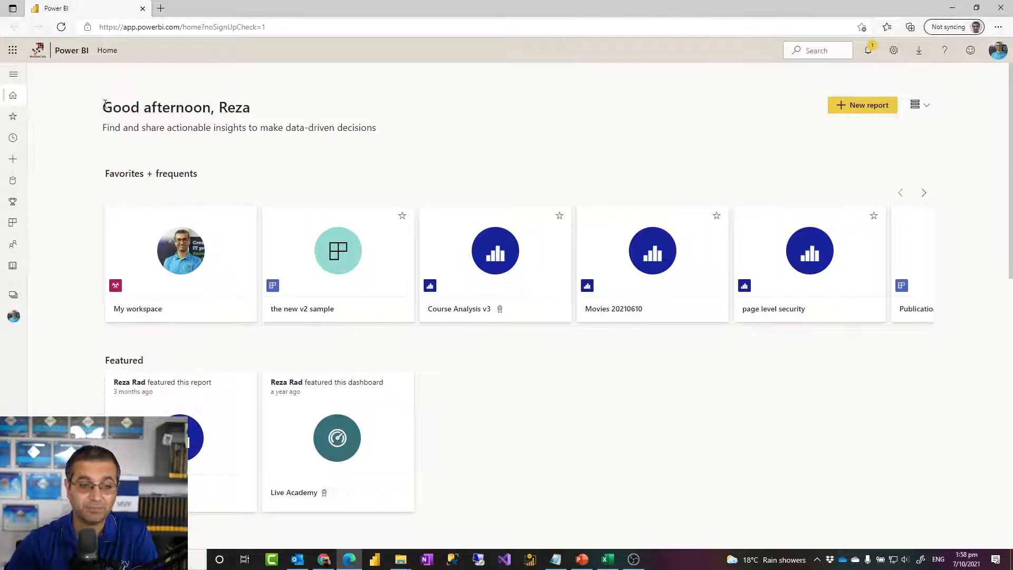
Step: Open the workspace named "the new v2 sample" from the workspace list
{"action": "left_click", "coordinate": [11, 296]}
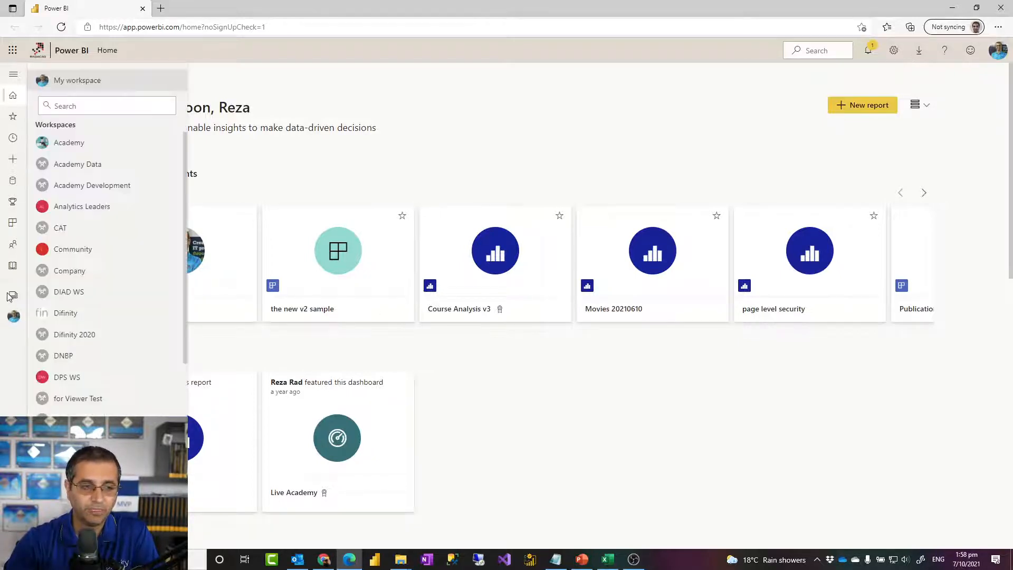
{"action": "scroll", "coordinate": [74, 374], "scroll_direction": "down", "scroll_amount": 5}
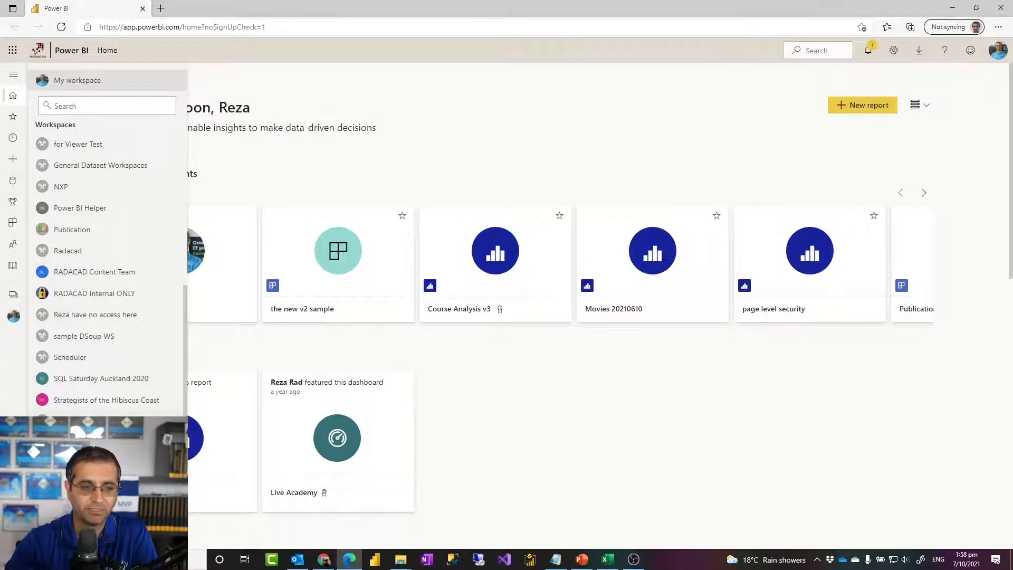
{"action": "left_click", "coordinate": [79, 421]}
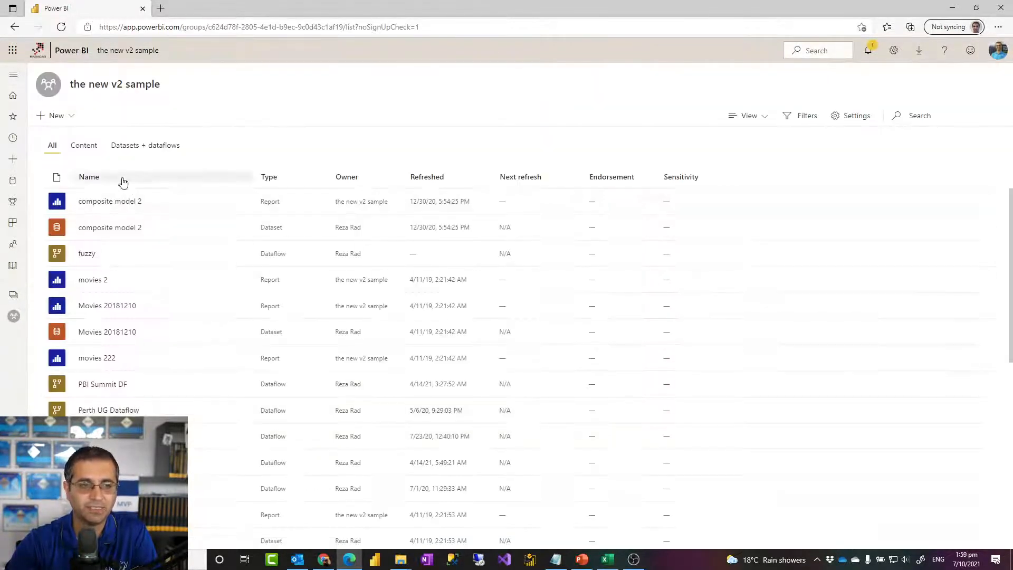
Step: Create a new dataflow in the workspace and start defining new tables for it
{"action": "left_click", "coordinate": [71, 115]}
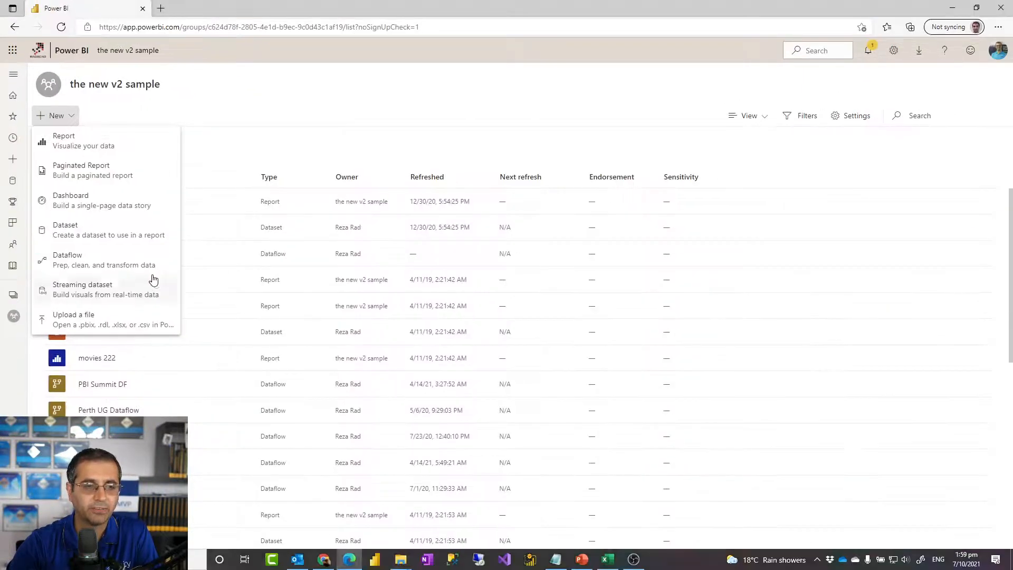
{"action": "left_click", "coordinate": [85, 259]}
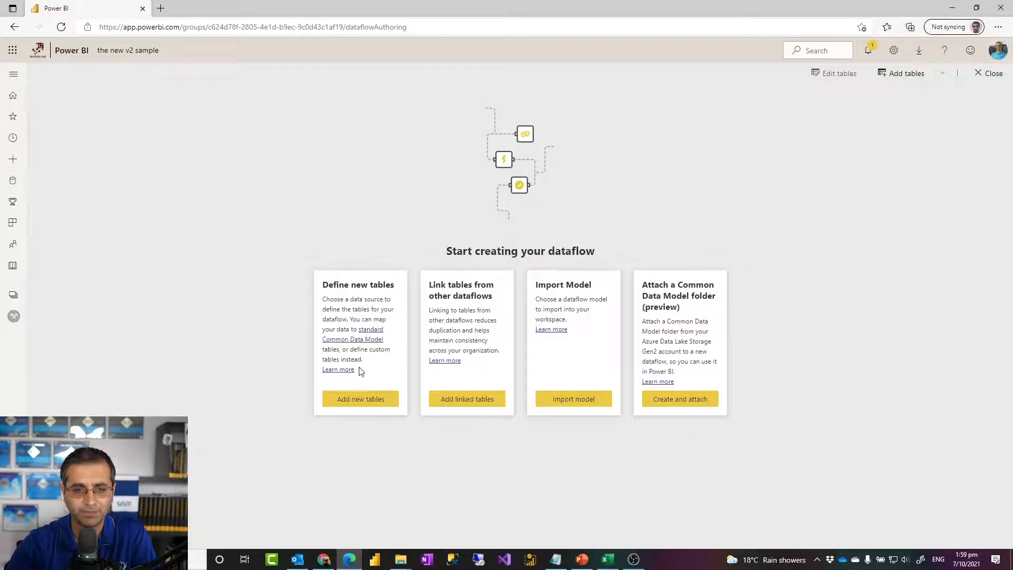
{"action": "left_click_drag", "start_coordinate": [323, 284], "coordinate": [397, 283]}
{"action": "left_click", "coordinate": [346, 401]}
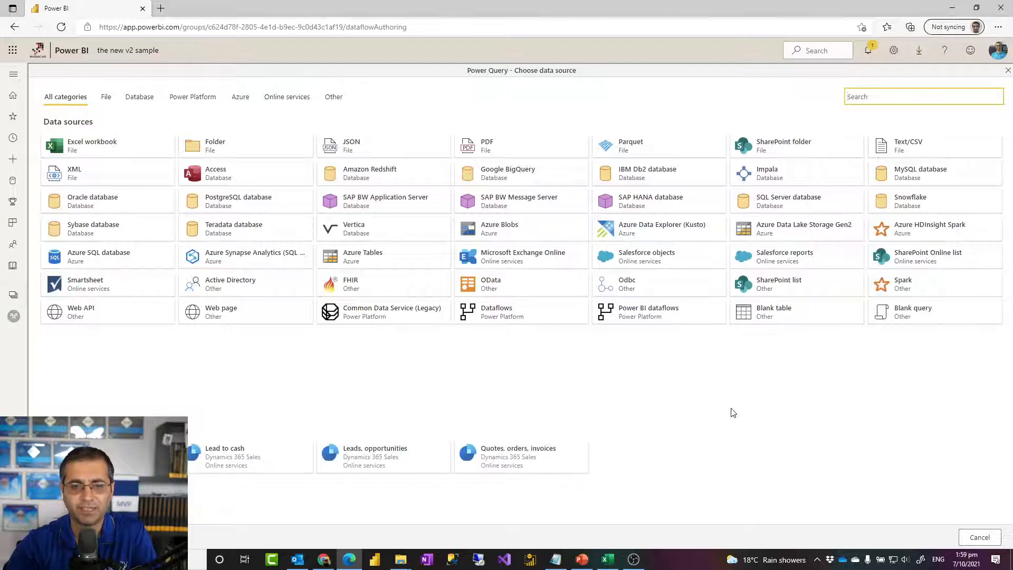
Step: Review the available data sources by category, including File, Database, Power Platform, Online services and Other, and return to all categories
{"action": "left_click", "coordinate": [106, 97]}
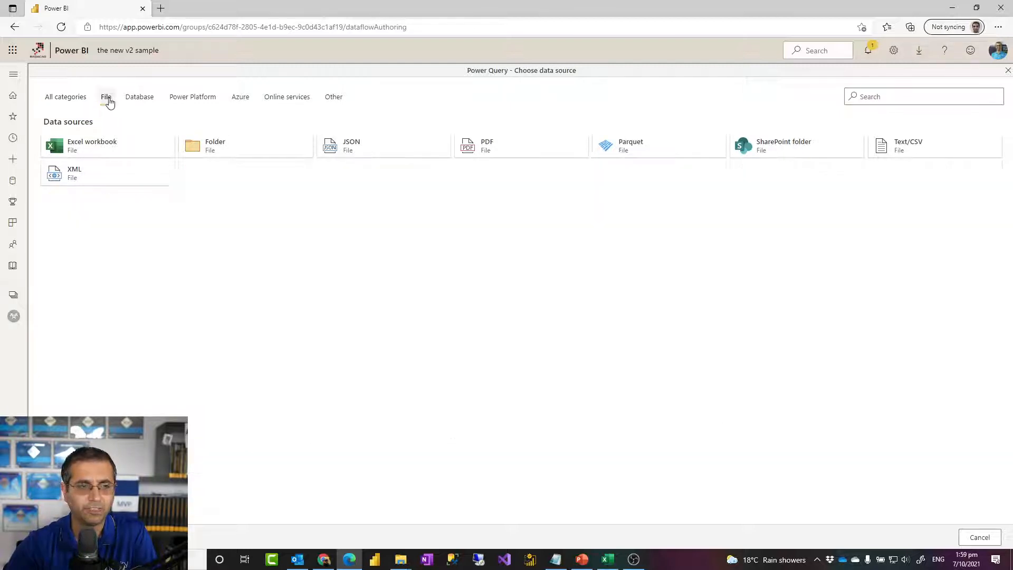
{"action": "left_click", "coordinate": [139, 98]}
{"action": "left_click", "coordinate": [202, 99]}
{"action": "left_click", "coordinate": [286, 99]}
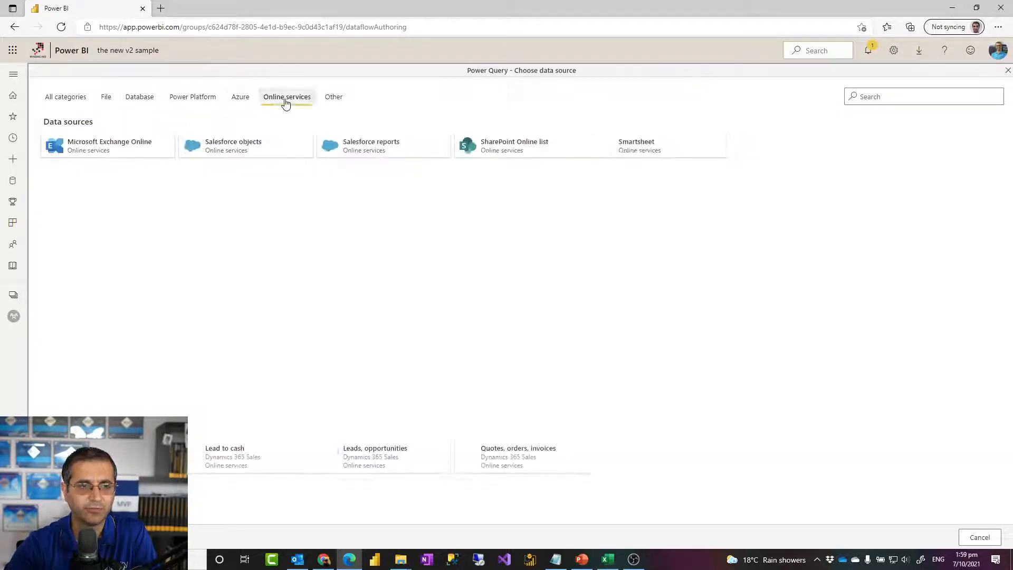
{"action": "left_click", "coordinate": [332, 98]}
{"action": "left_click", "coordinate": [139, 98]}
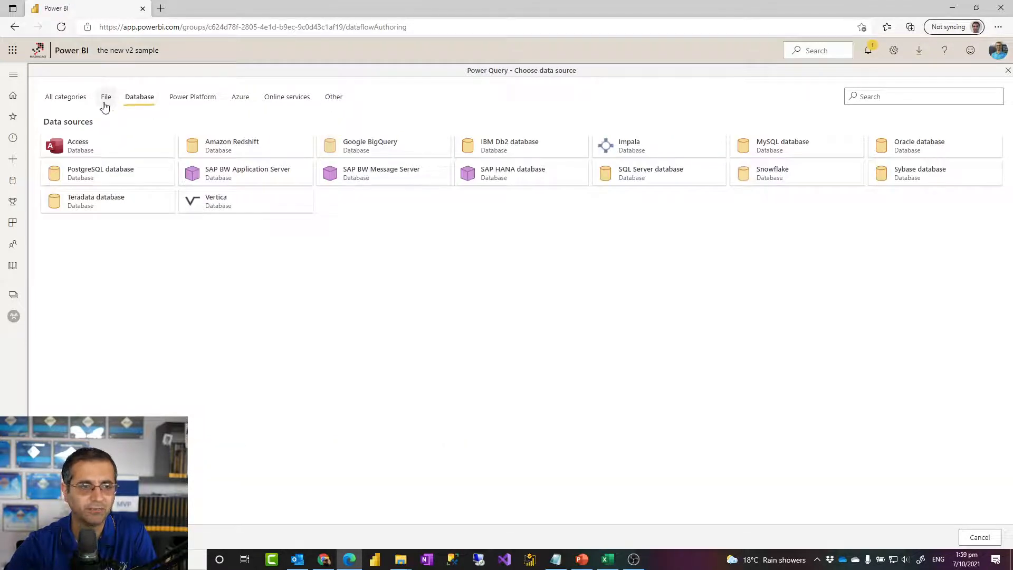
{"action": "left_click", "coordinate": [106, 100]}
{"action": "left_click", "coordinate": [63, 101]}
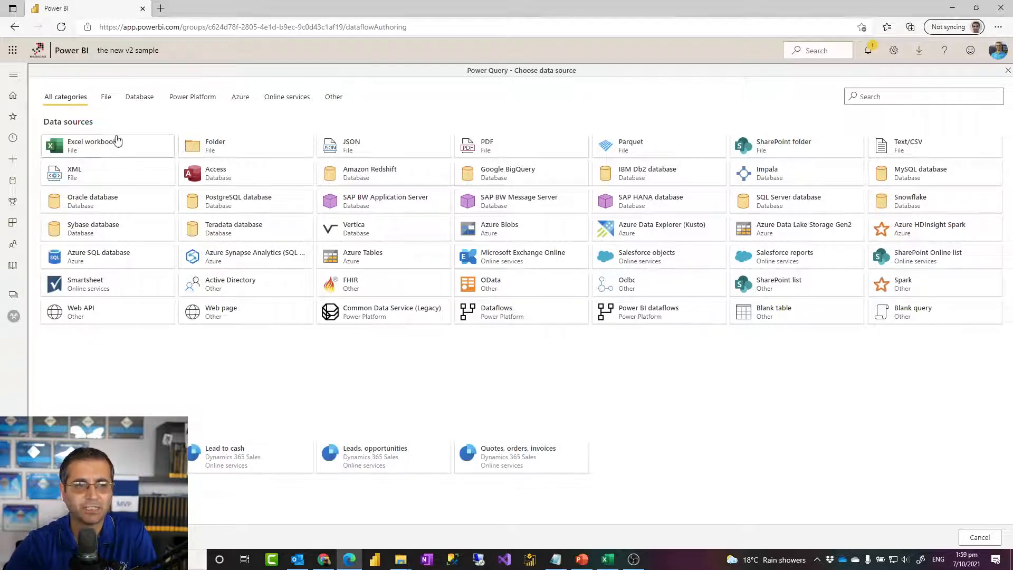
Step: Choose Excel workbook as the data source and sign in to OneDrive with the listed work account to browse for the file
{"action": "left_click", "coordinate": [84, 152]}
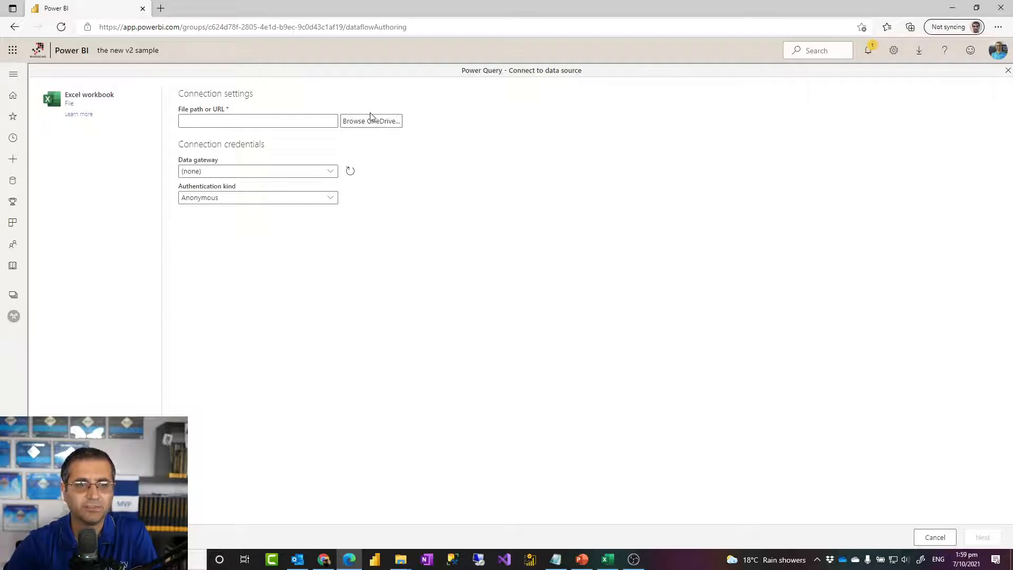
{"action": "left_click", "coordinate": [364, 121]}
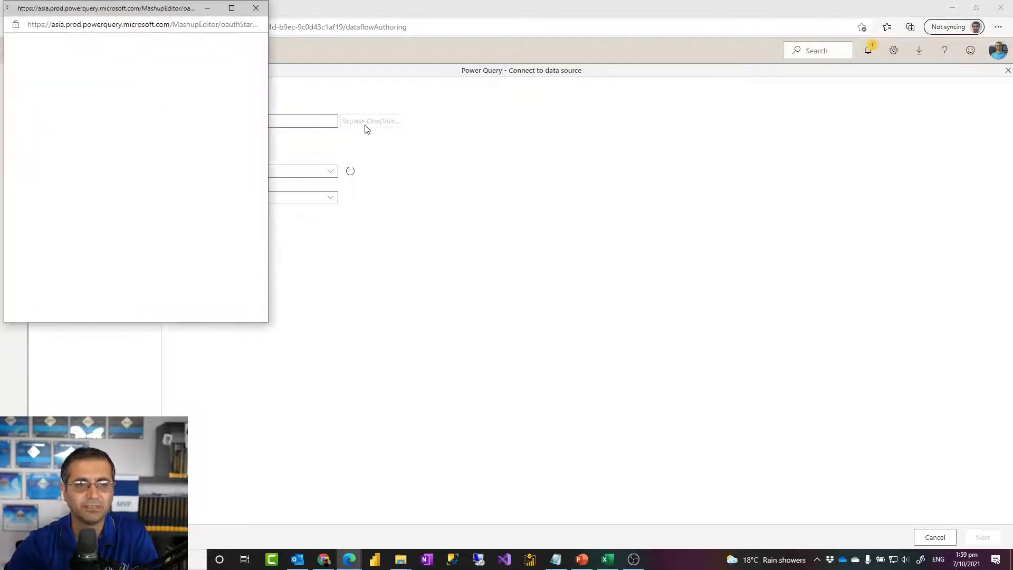
{"action": "left_click_drag", "start_coordinate": [141, 8], "coordinate": [564, 128]}
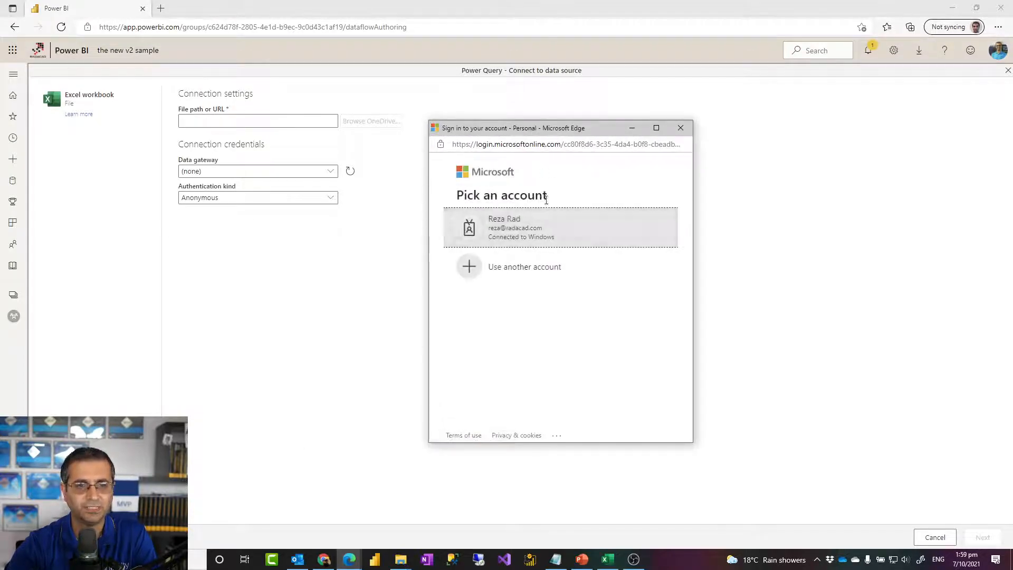
{"action": "left_click", "coordinate": [508, 234]}
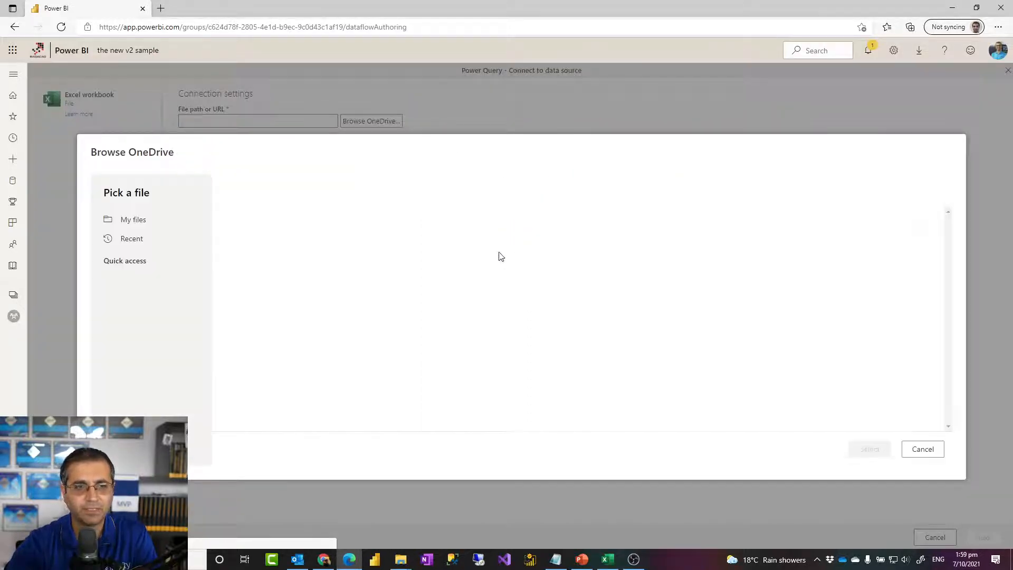
Step: Select AdventureWorksDW2012.xlsx from the Data Sources folder on OneDrive and connect to it
{"action": "scroll", "coordinate": [314, 313], "scroll_direction": "down", "scroll_amount": 6}
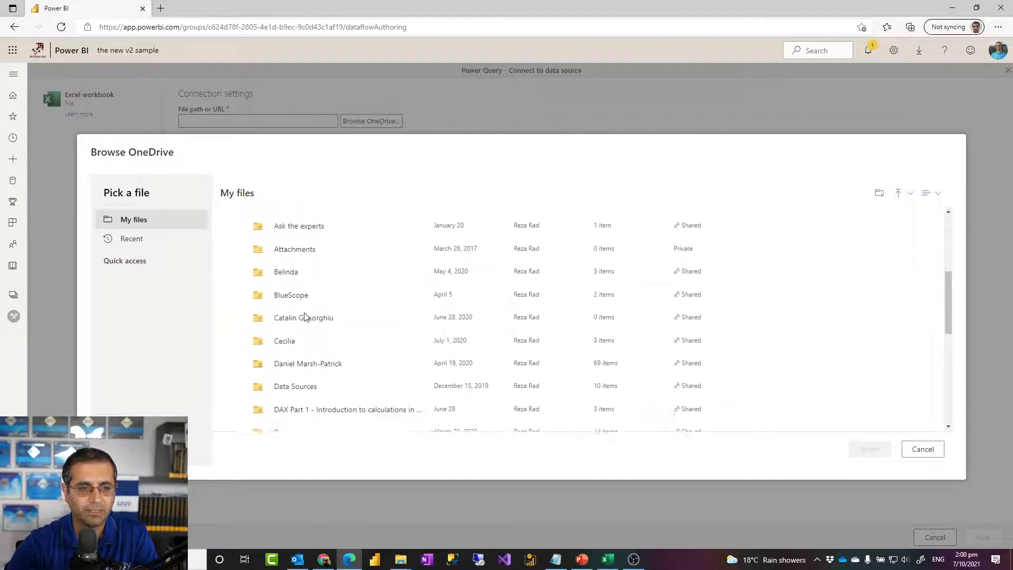
{"action": "scroll", "coordinate": [303, 287], "scroll_direction": "up", "scroll_amount": 1}
{"action": "left_click", "coordinate": [295, 285]}
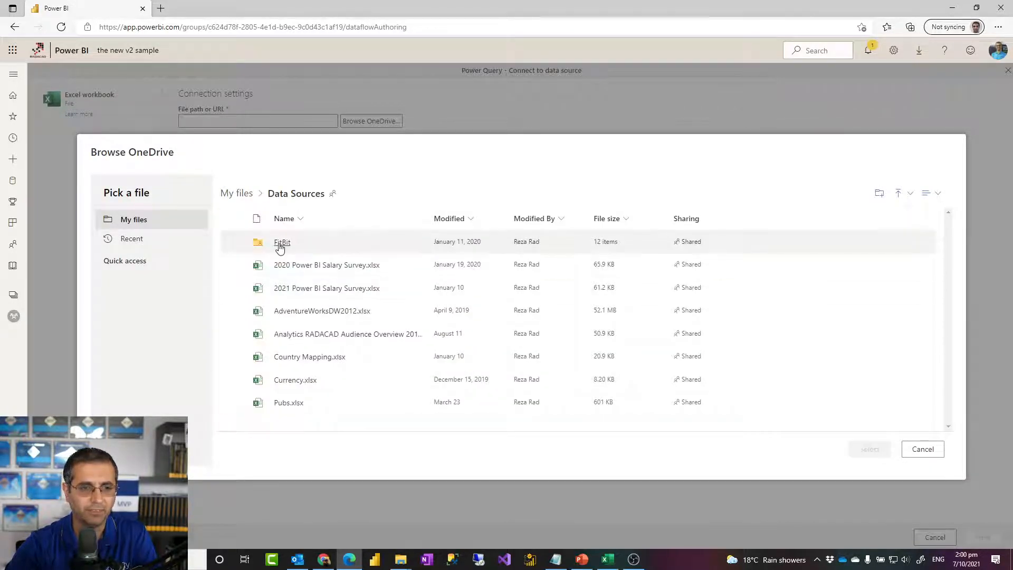
{"action": "mouse_move", "coordinate": [283, 405]}
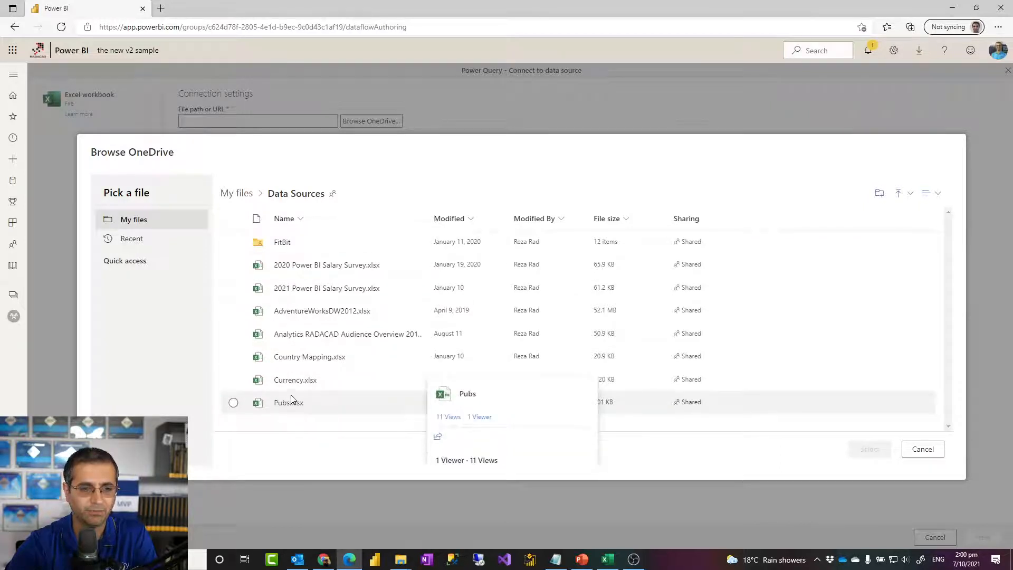
{"action": "left_click", "coordinate": [281, 312]}
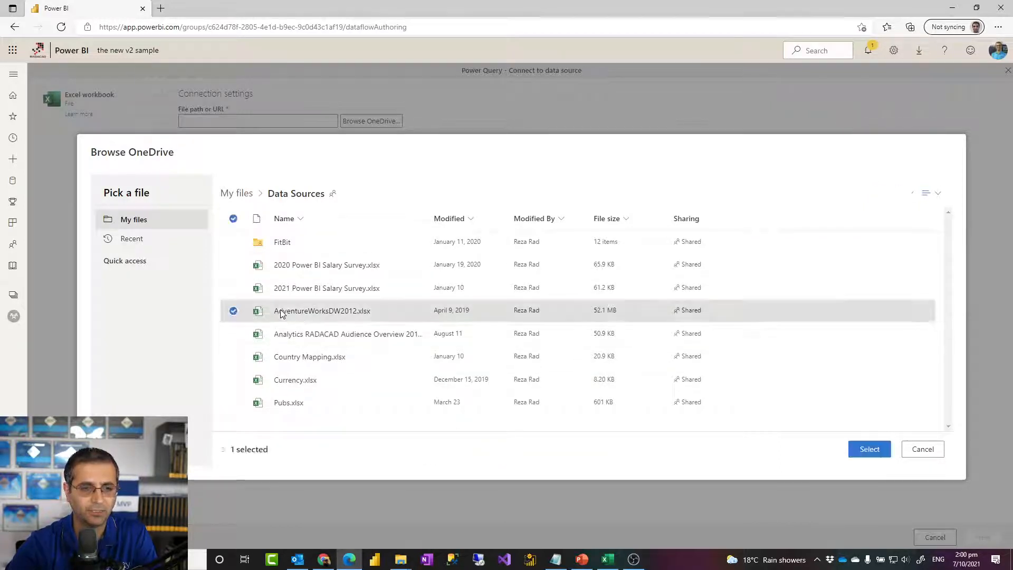
{"action": "left_click", "coordinate": [870, 450]}
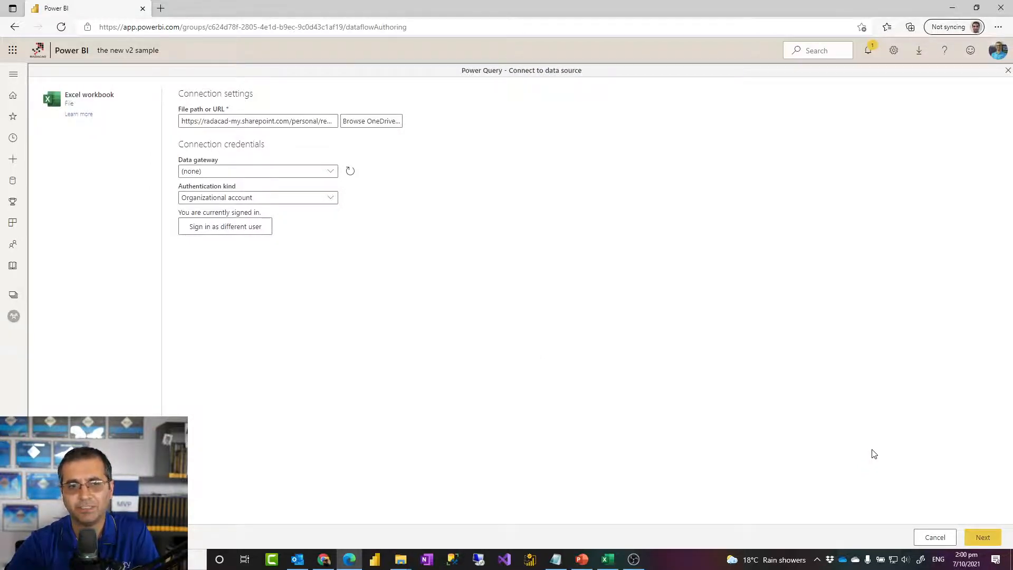
{"action": "left_click", "coordinate": [982, 538]}
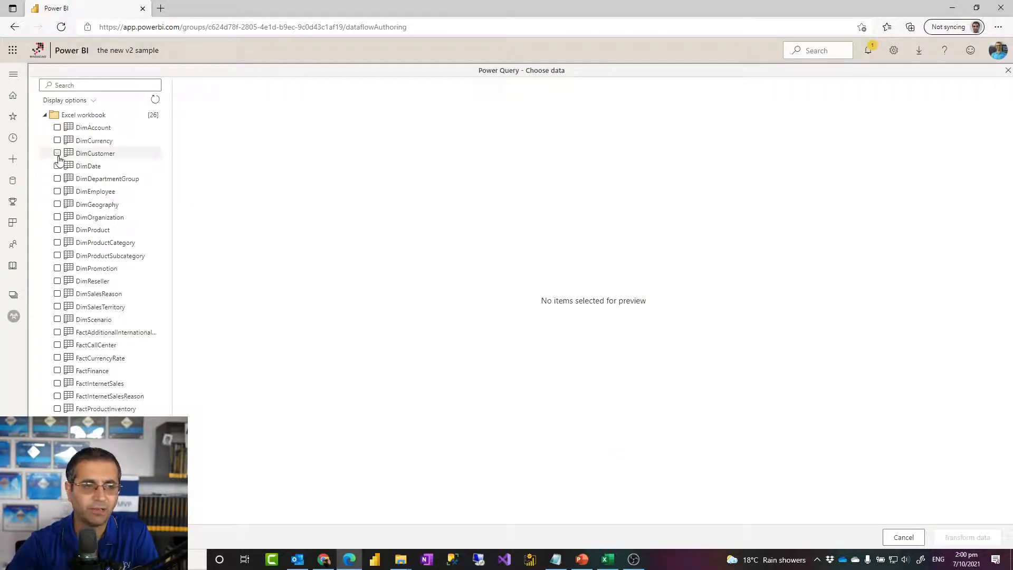
Step: Select the DimProduct, DimProductCategory and DimProductSubcategory tables and load them into the query editor for transformation
{"action": "left_click", "coordinate": [57, 229]}
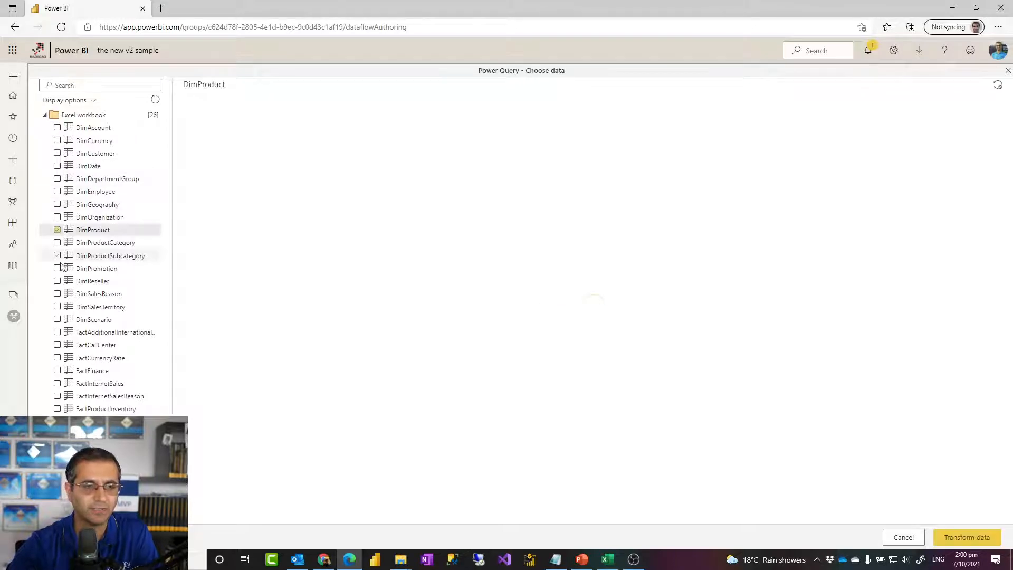
{"action": "left_click", "coordinate": [57, 242]}
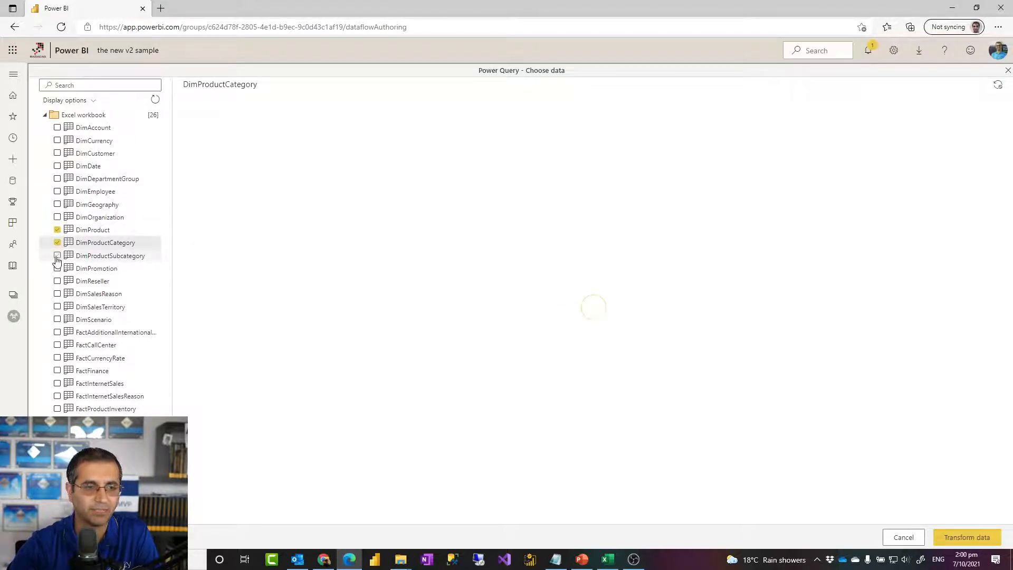
{"action": "left_click", "coordinate": [57, 256]}
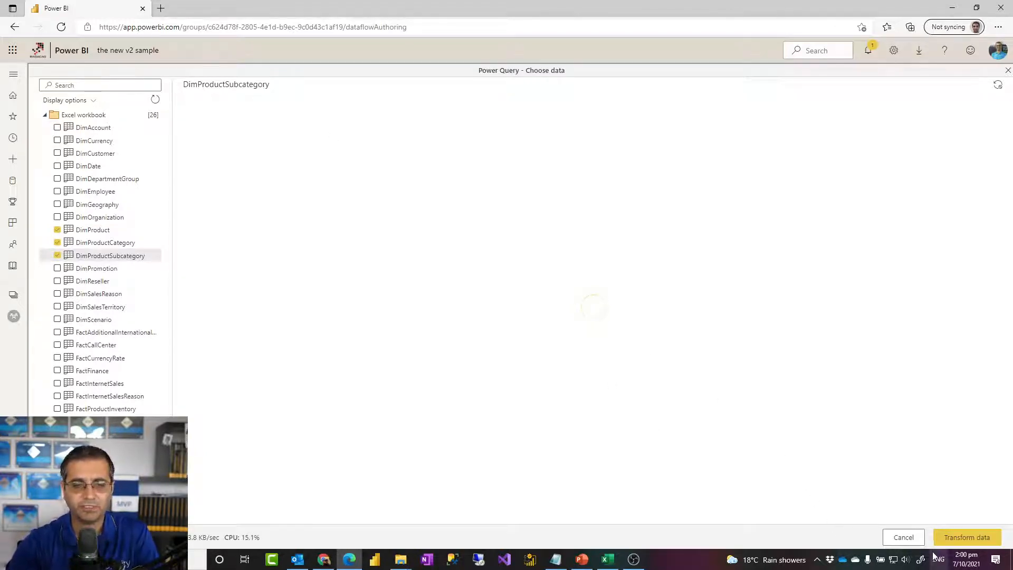
{"action": "left_click", "coordinate": [959, 539]}
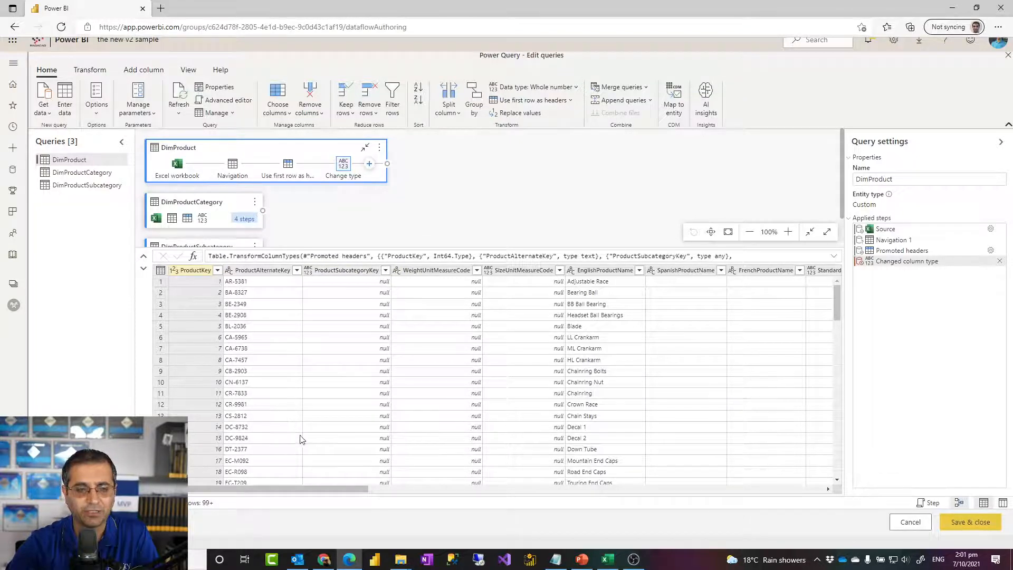
Step: Keep only the ProductKey, ProductSubcategoryKey and EnglishProductName columns in DimProduct, removing all other columns
{"action": "left_click_drag", "start_coordinate": [277, 490], "coordinate": [233, 491]}
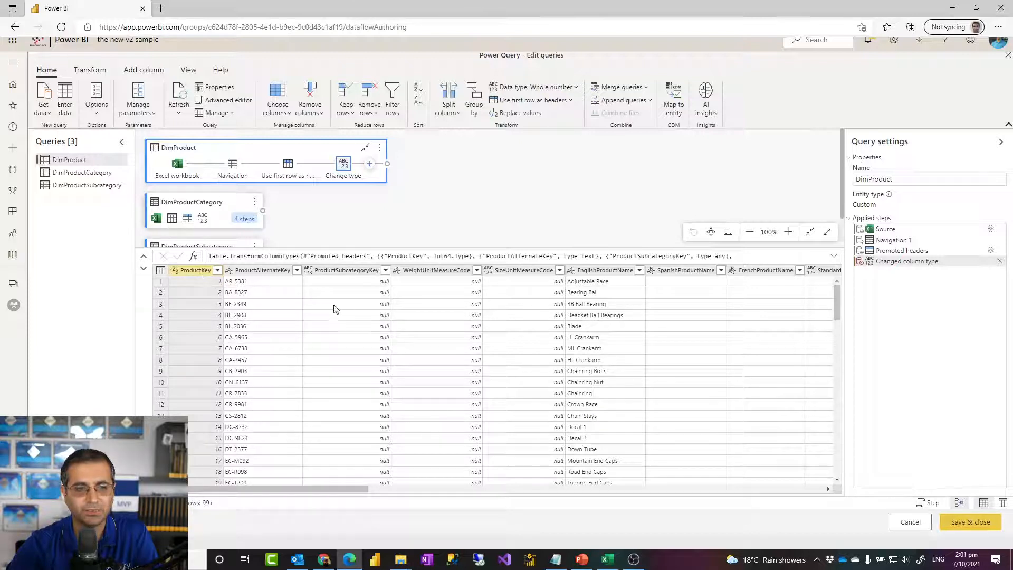
{"action": "left_click", "coordinate": [350, 271], "text": "ctrl"}
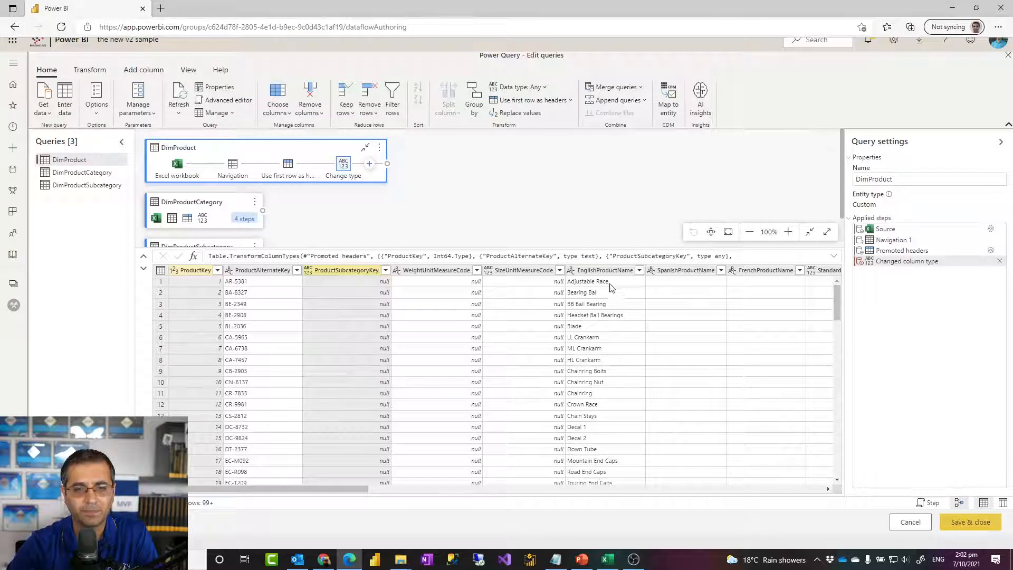
{"action": "left_click_drag", "start_coordinate": [344, 489], "coordinate": [268, 491]}
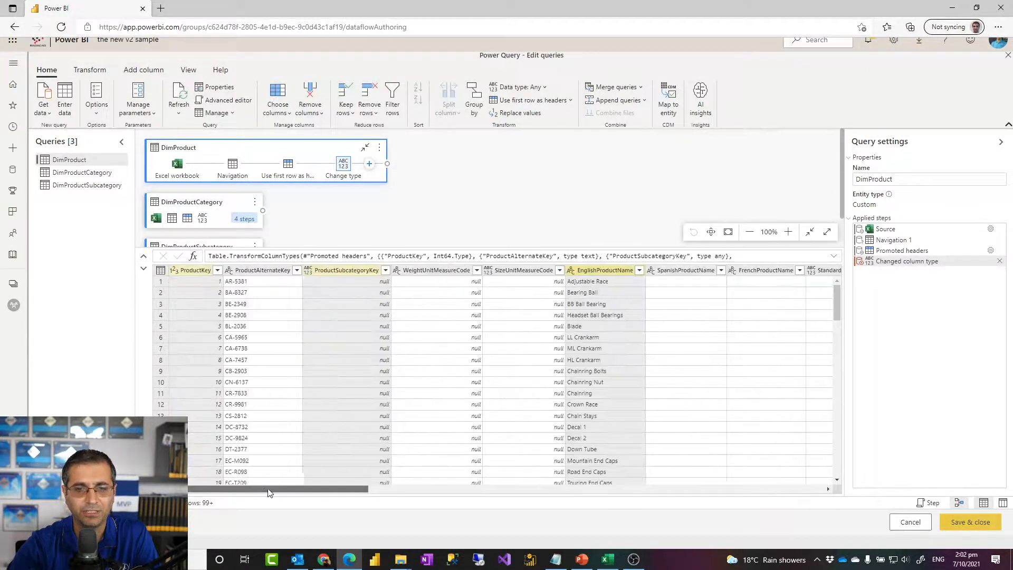
{"action": "right_click", "coordinate": [184, 272]}
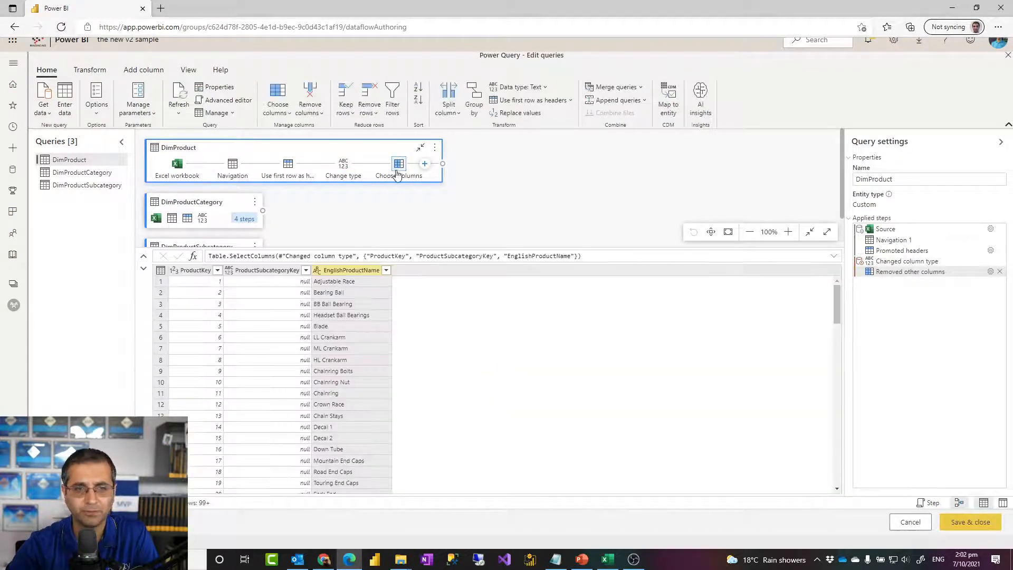
{"action": "mouse_move", "coordinate": [404, 168]}
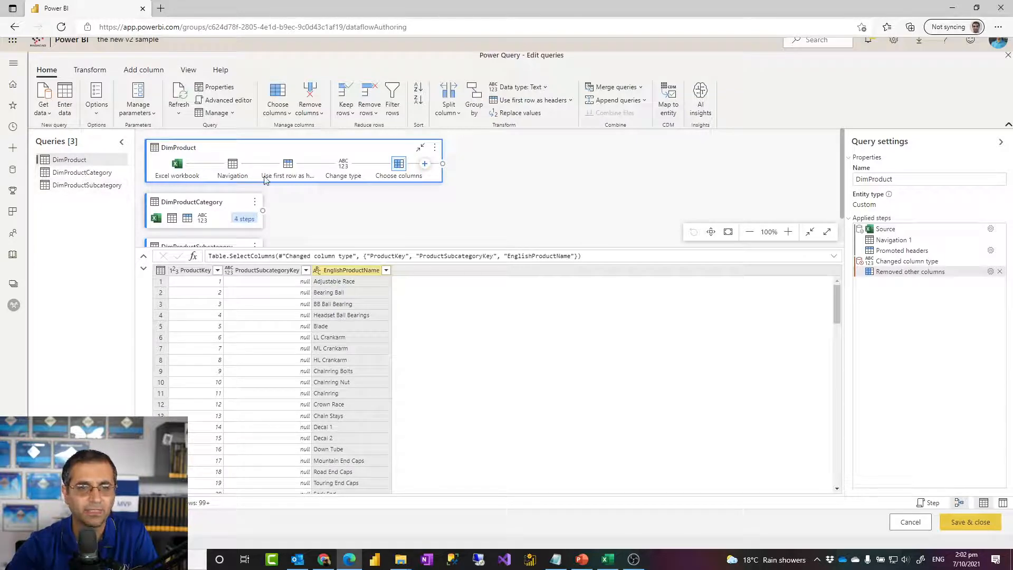
Step: Merge DimProduct with DimProductSubcategory on ProductSubcategoryKey in both tables, using a left outer join
{"action": "left_click", "coordinate": [627, 88]}
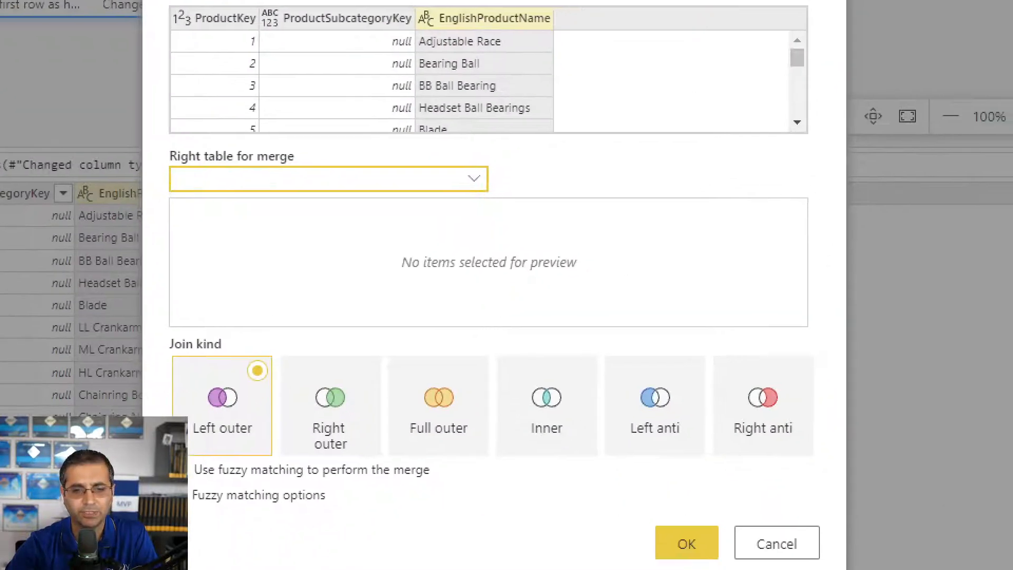
{"action": "mouse_move", "coordinate": [148, 317]}
{"action": "left_mouse_down"}
{"action": "mouse_move", "coordinate": [217, 339]}
{"action": "mouse_move", "coordinate": [832, 454]}
{"action": "left_mouse_up"}
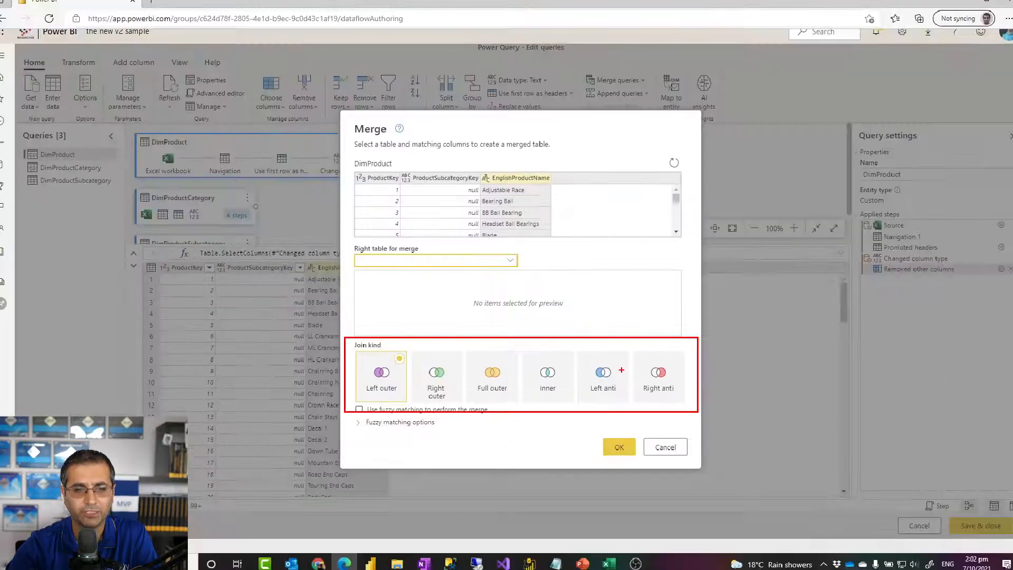
{"action": "left_click", "coordinate": [429, 261]}
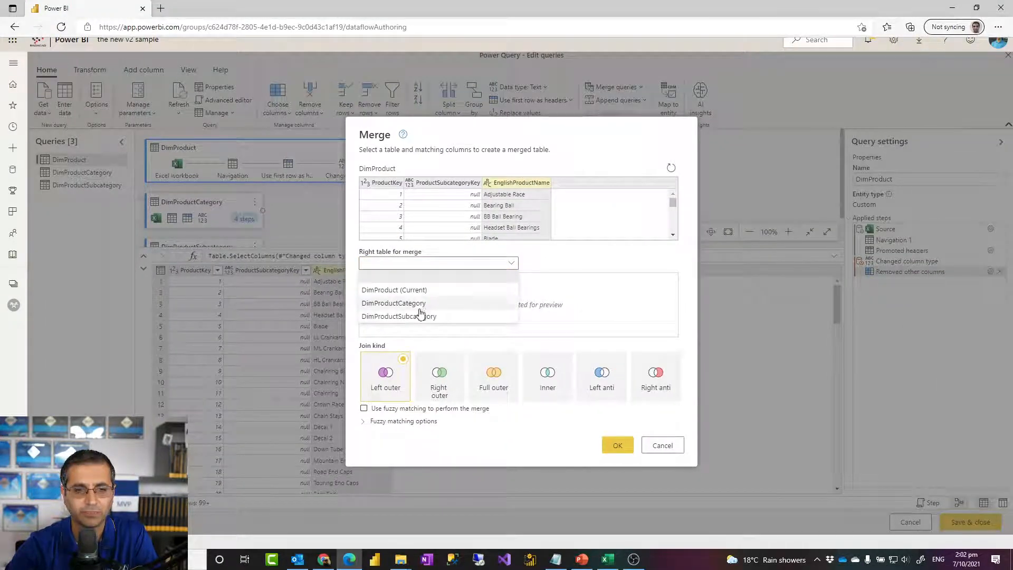
{"action": "left_click", "coordinate": [419, 316]}
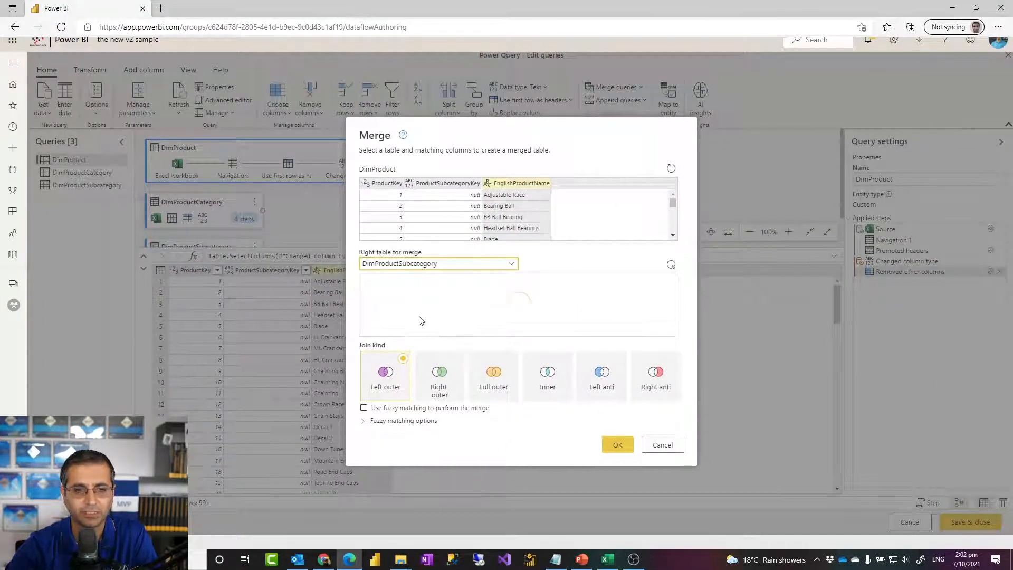
{"action": "left_click", "coordinate": [444, 183]}
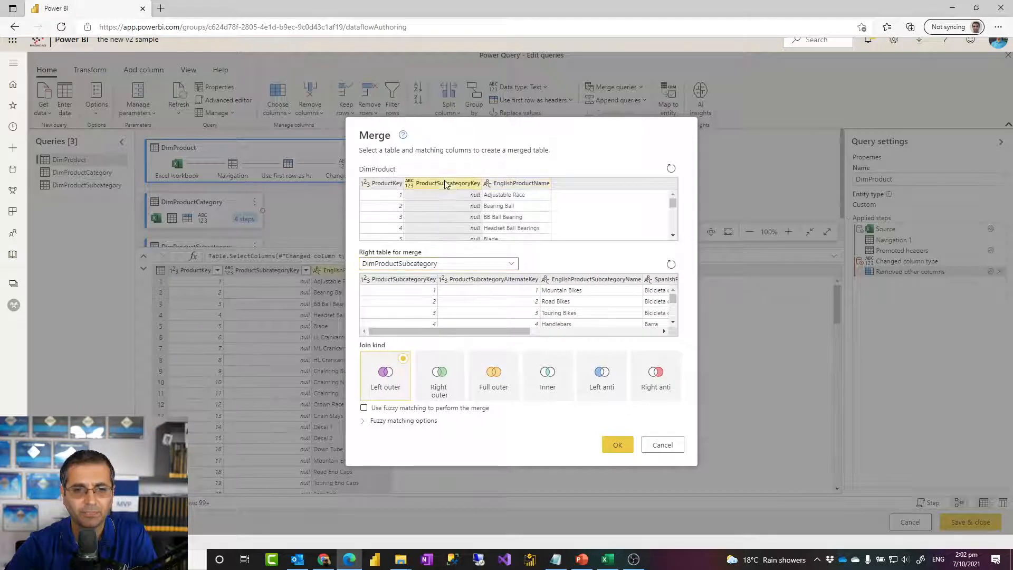
{"action": "left_click", "coordinate": [405, 279]}
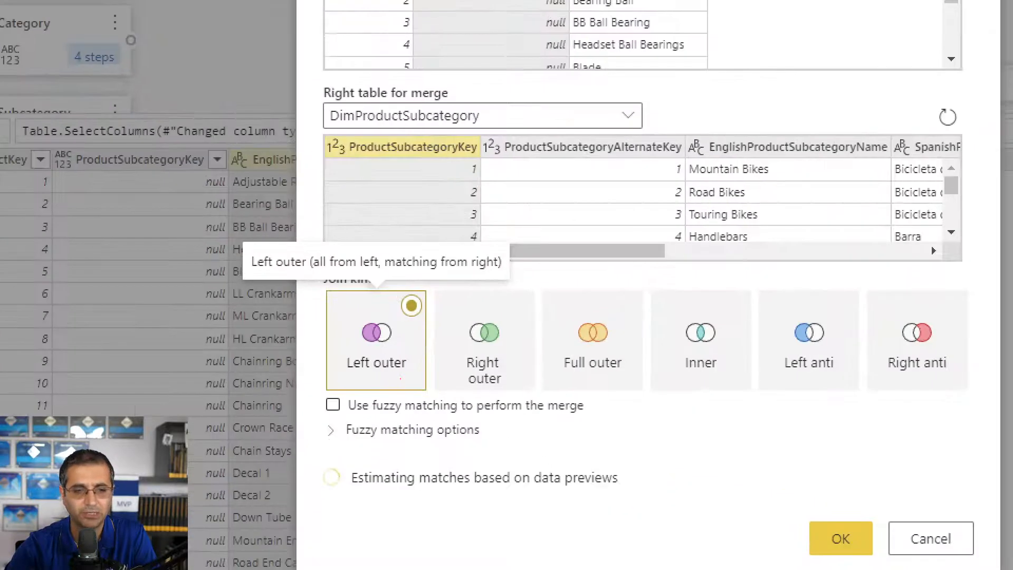
{"action": "left_click_drag", "start_coordinate": [360, 316], "coordinate": [379, 349]}
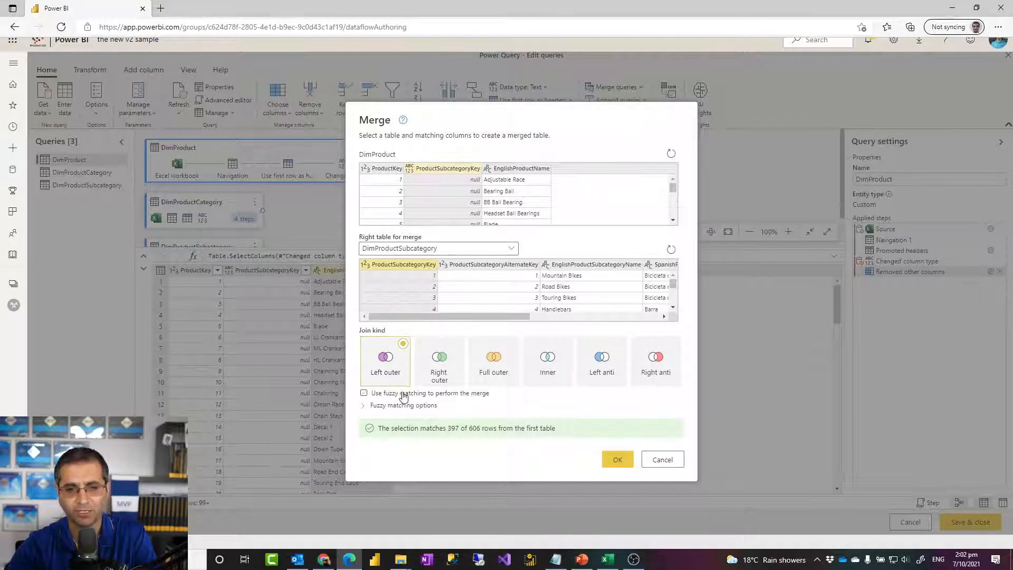
{"action": "left_click", "coordinate": [499, 366]}
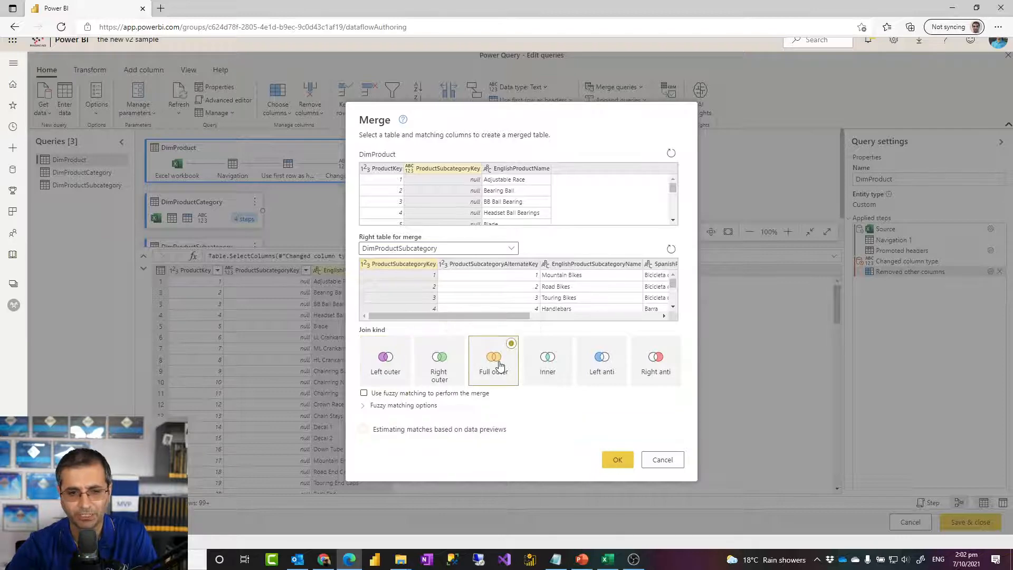
{"action": "left_click", "coordinate": [387, 351]}
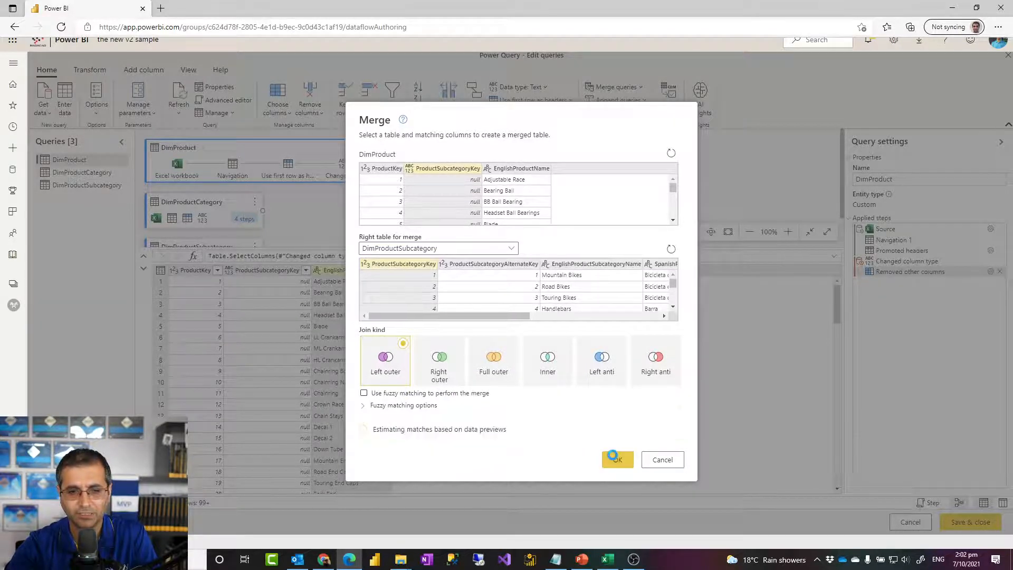
{"action": "left_click", "coordinate": [614, 460]}
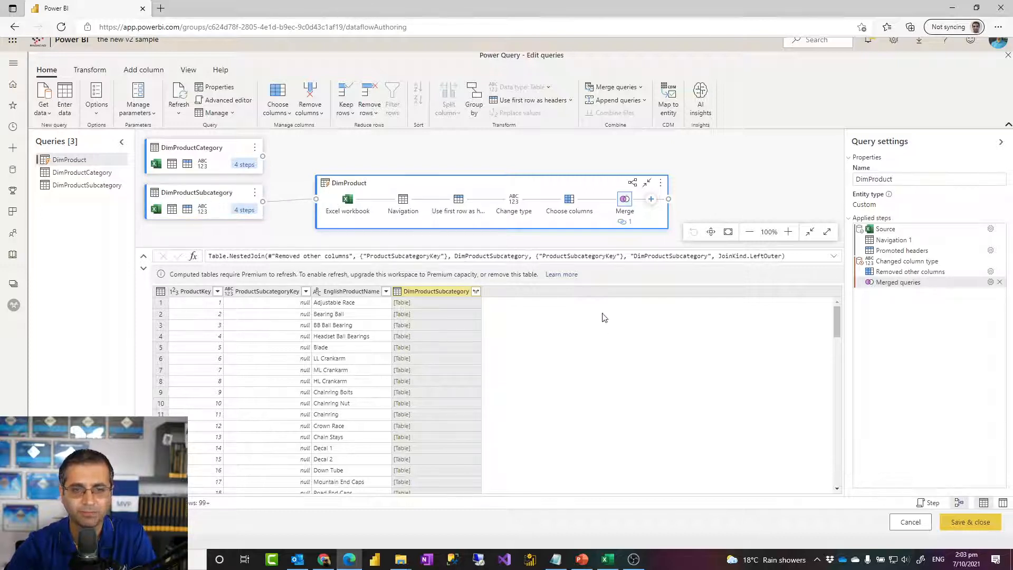
Step: Expand the merged DimProductSubcategory column to EnglishProductSubcategoryName and ProductCategoryKey only, without the original column name as prefix
{"action": "left_click", "coordinate": [476, 292]}
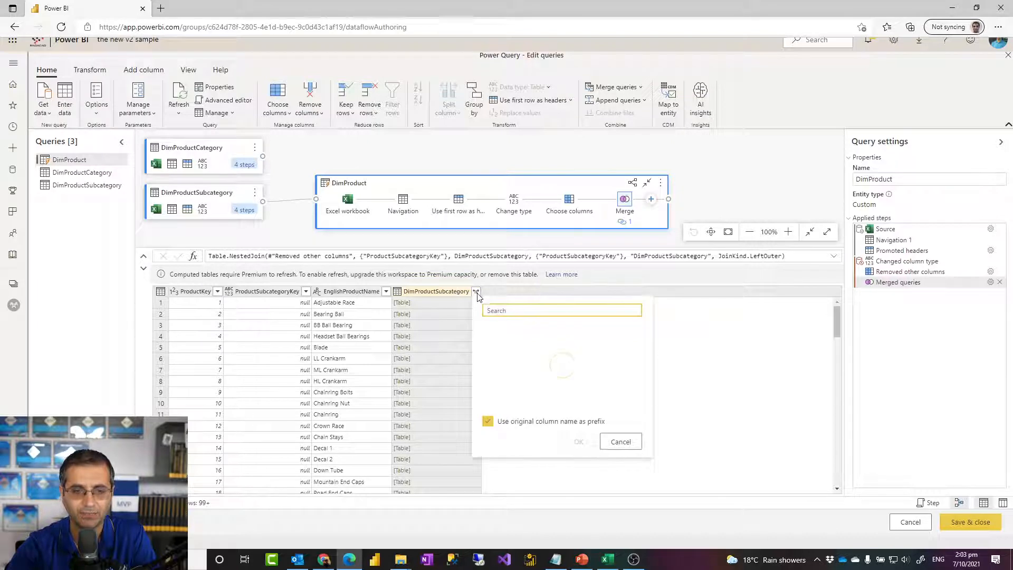
{"action": "left_click", "coordinate": [488, 422]}
{"action": "left_click", "coordinate": [494, 329]}
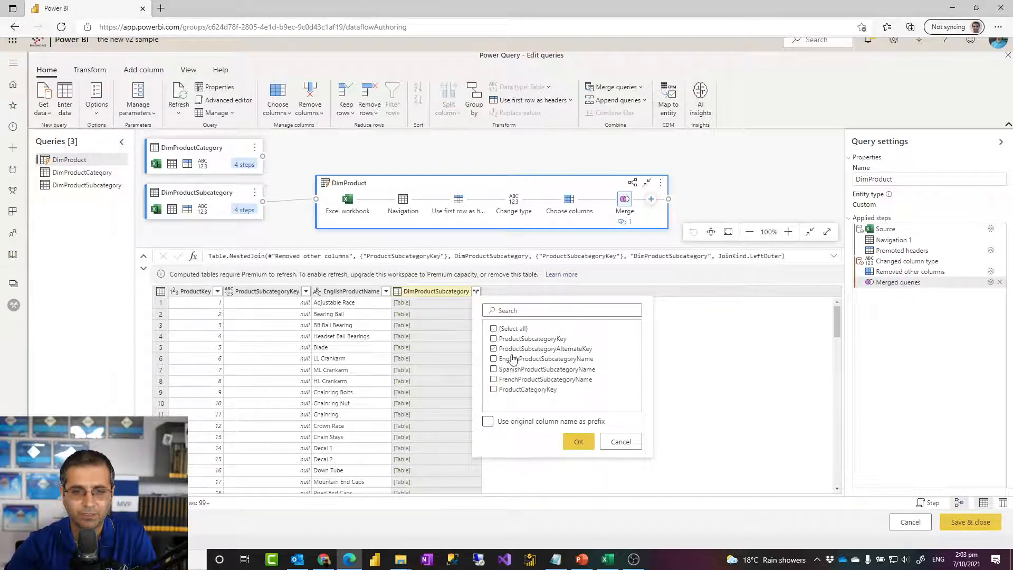
{"action": "left_click", "coordinate": [493, 359]}
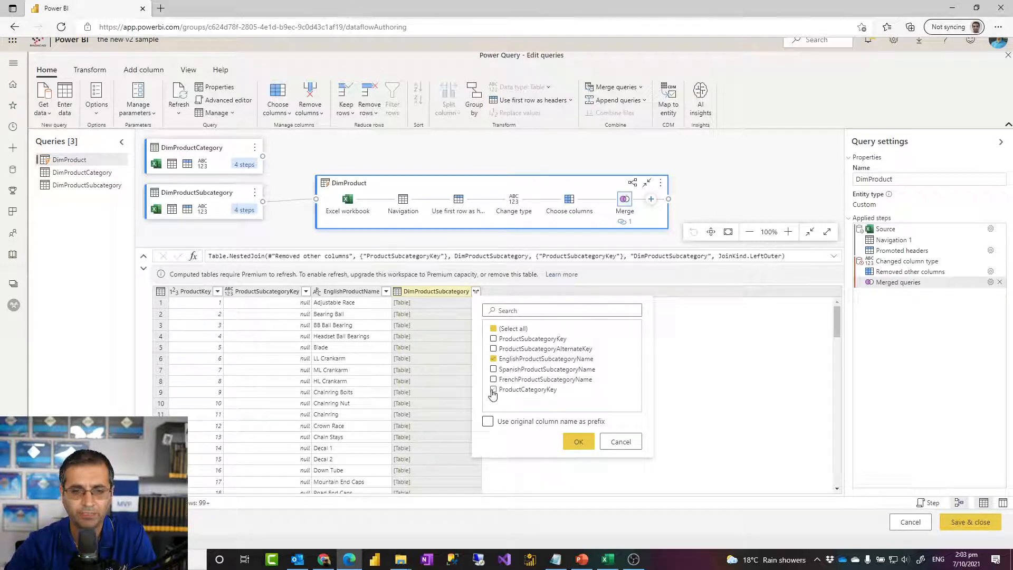
{"action": "left_click", "coordinate": [577, 441]}
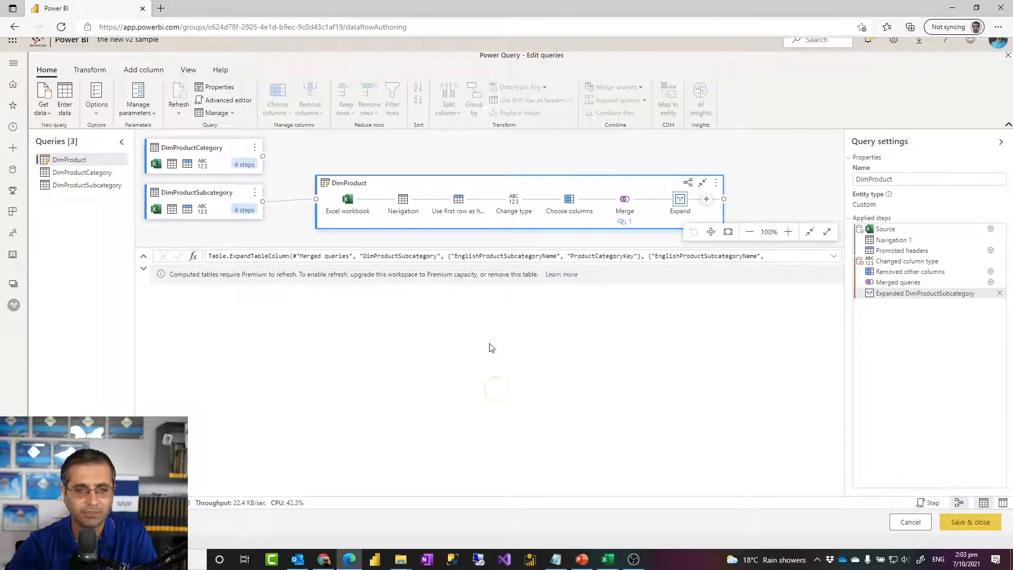
Step: Disable load for the DimProductSubcategory and DimProductCategory queries and return to DimProduct
{"action": "right_click", "coordinate": [91, 186]}
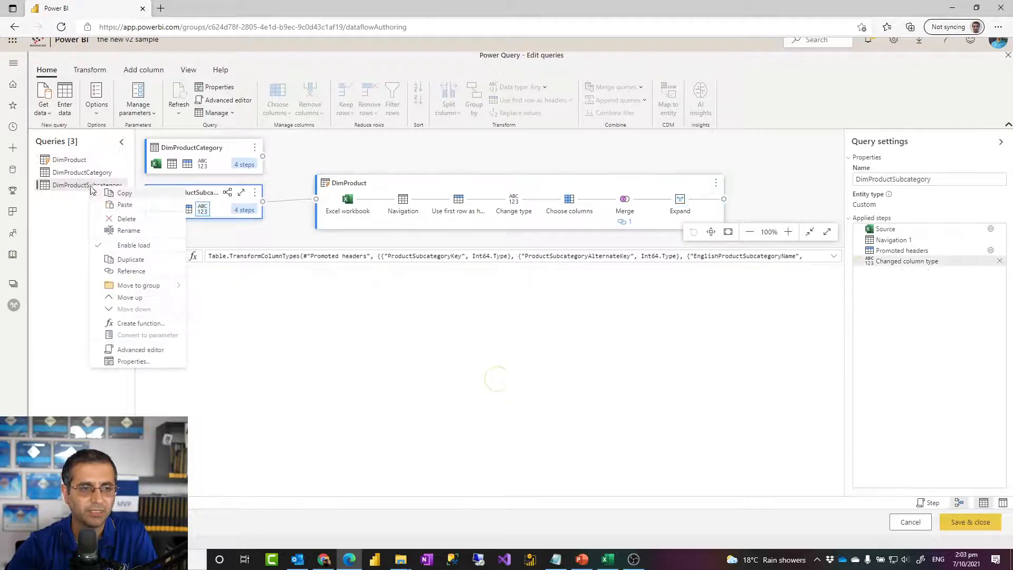
{"action": "left_click", "coordinate": [133, 246]}
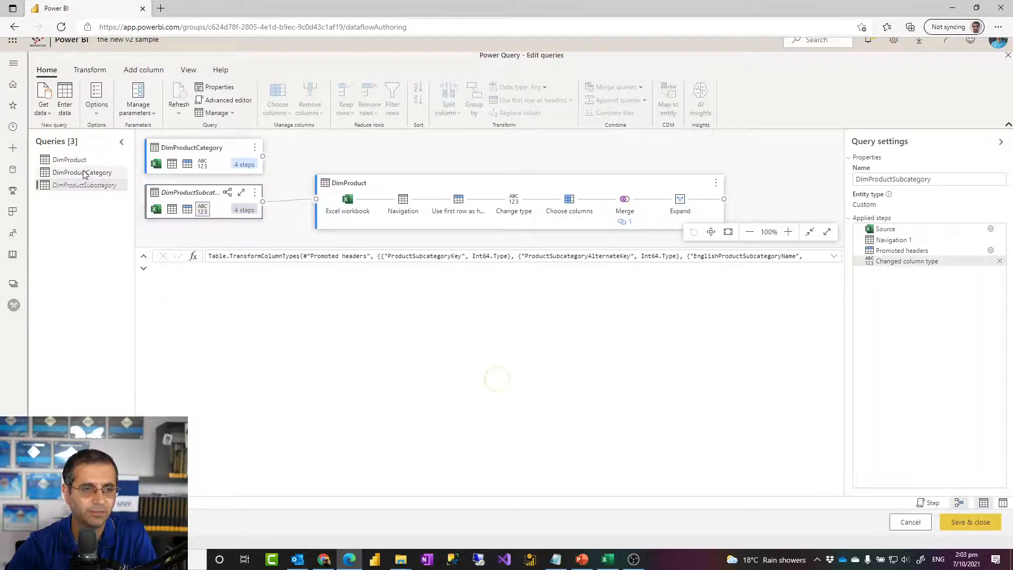
{"action": "left_click", "coordinate": [85, 174]}
{"action": "right_click", "coordinate": [85, 175]}
{"action": "left_click", "coordinate": [129, 232]}
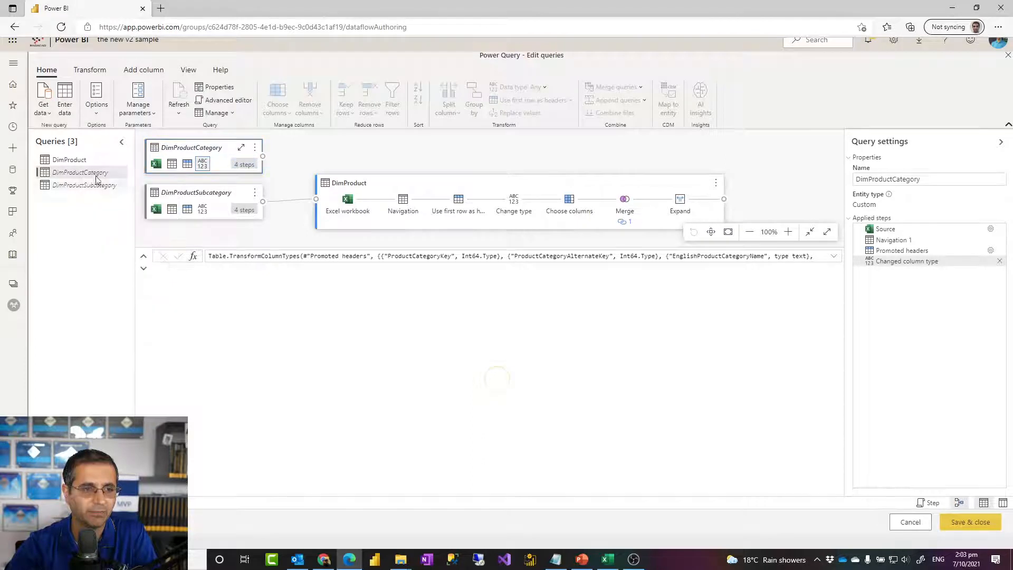
{"action": "left_click", "coordinate": [72, 162]}
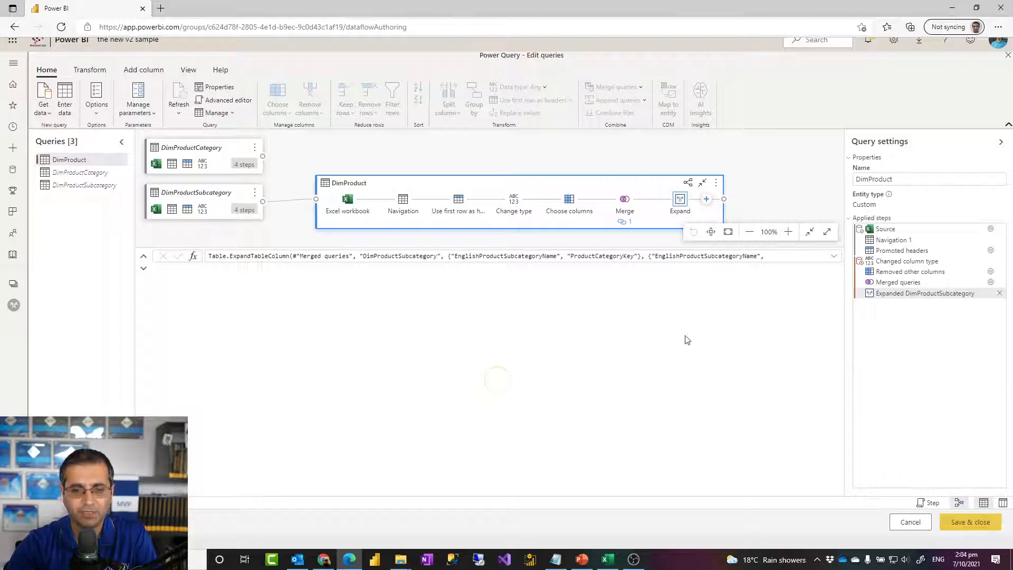
Step: Switch to Script-for-Date-Dimension.txt in Notepad and copy the entire date dimension script
{"action": "left_click", "coordinate": [399, 563]}
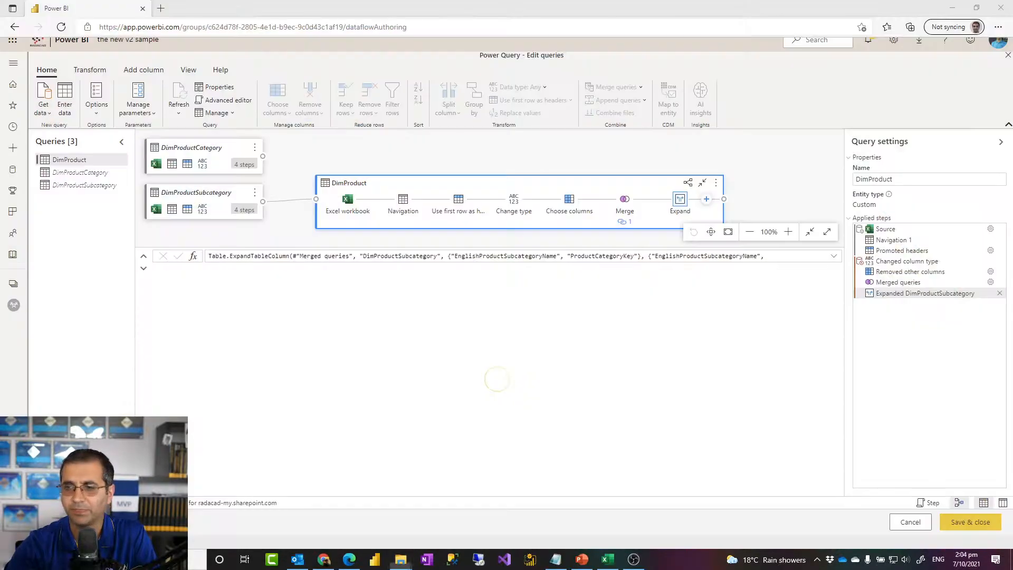
{"action": "key", "text": "alt+Tab"}
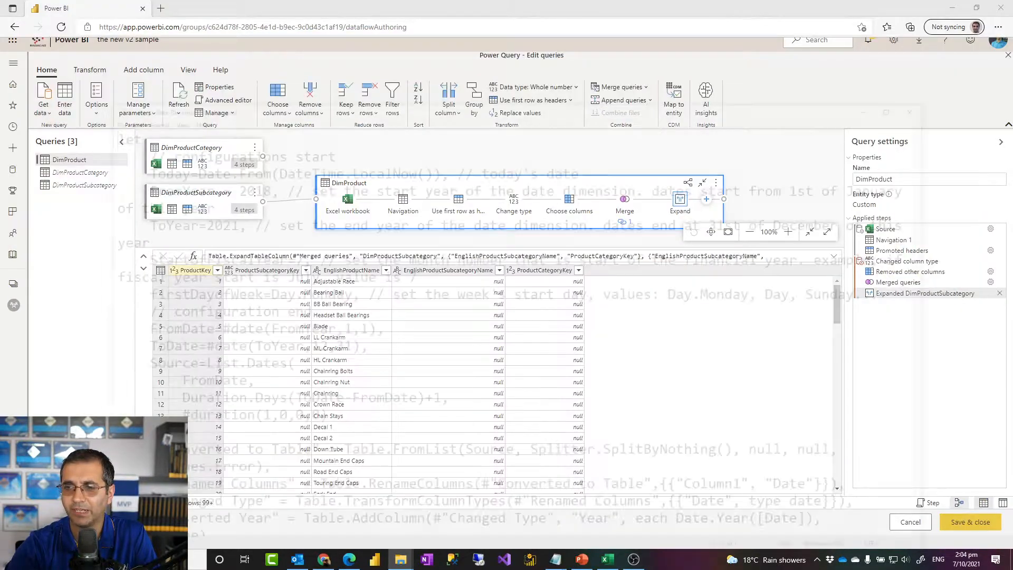
{"action": "left_click", "coordinate": [273, 203]}
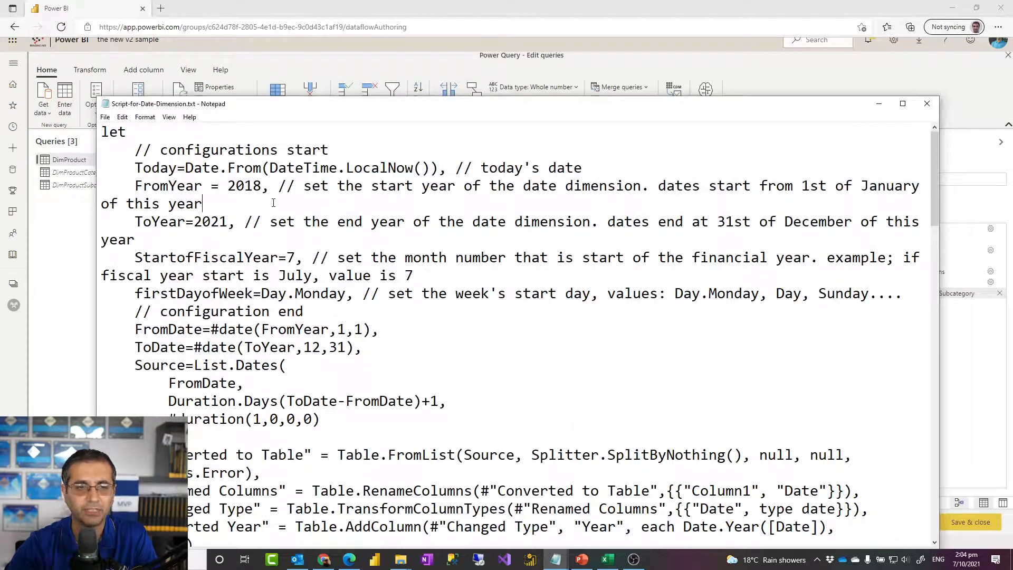
{"action": "key", "text": "ctrl+a"}
{"action": "key", "text": "ctrl+c"}
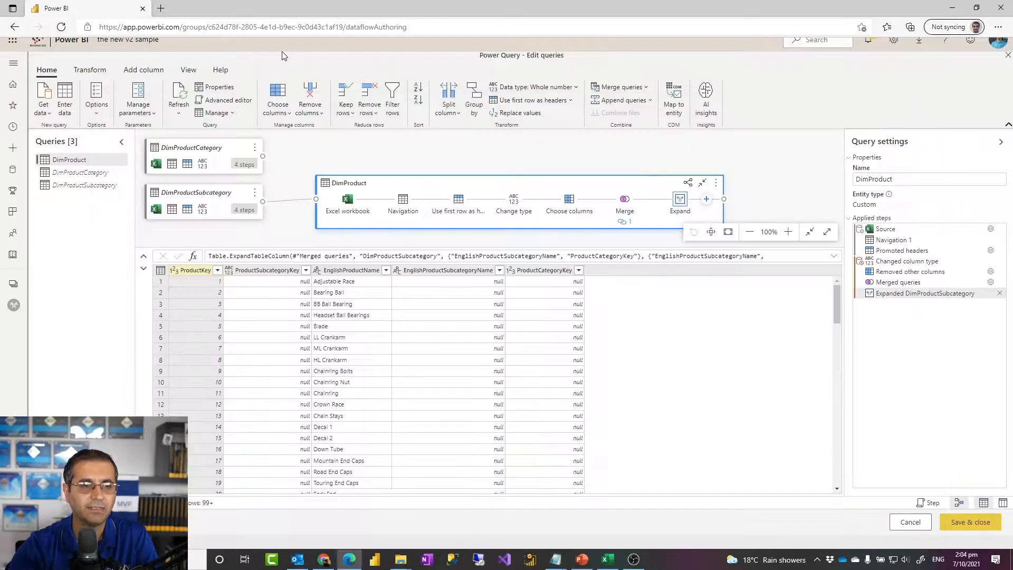
Step: Back in the Power BI query editor, create a blank query whose default code is replaced with the copied date dimension script
{"action": "left_click", "coordinate": [283, 56]}
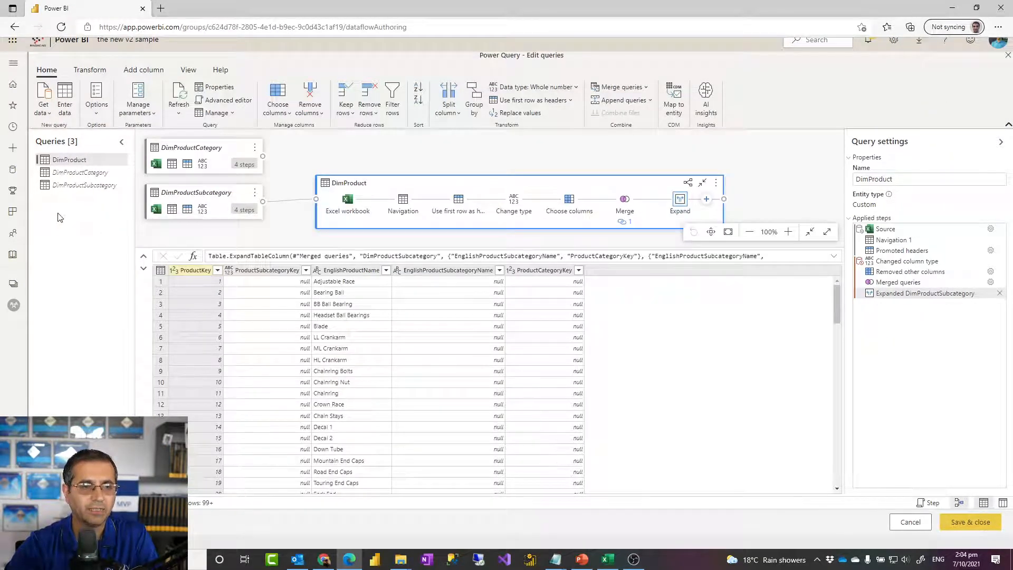
{"action": "right_click", "coordinate": [62, 227]}
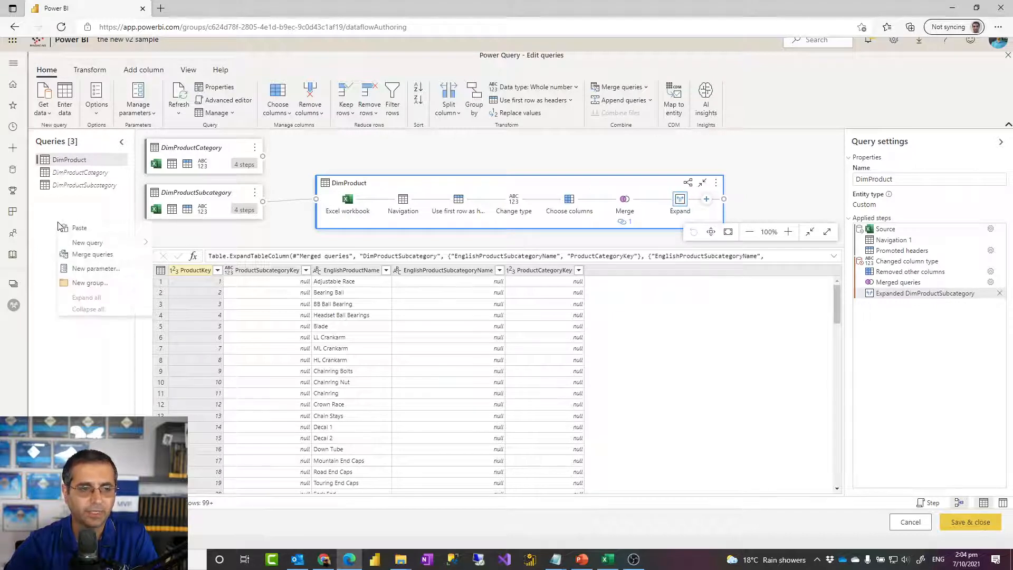
{"action": "mouse_move", "coordinate": [90, 243]}
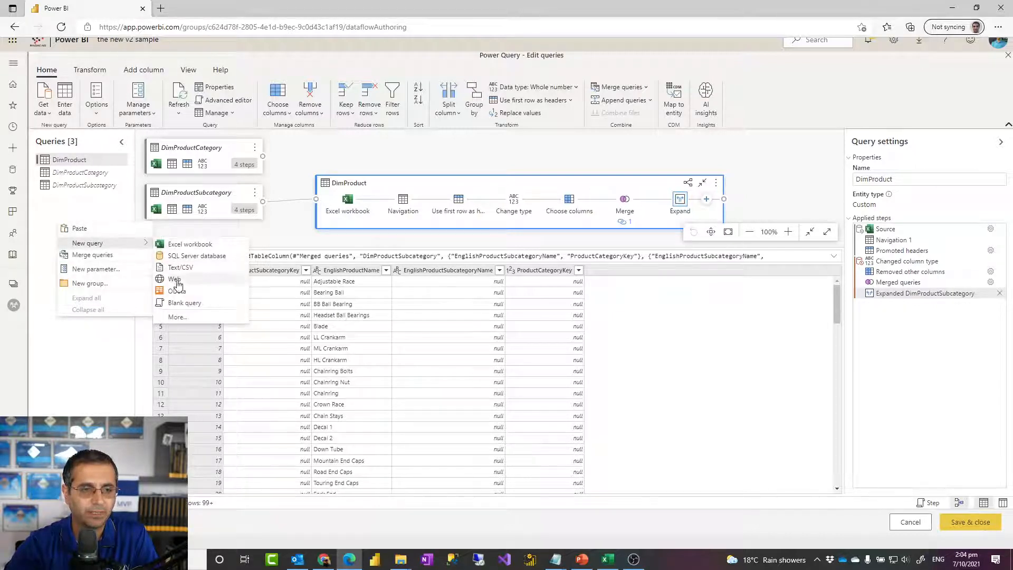
{"action": "left_click", "coordinate": [181, 304]}
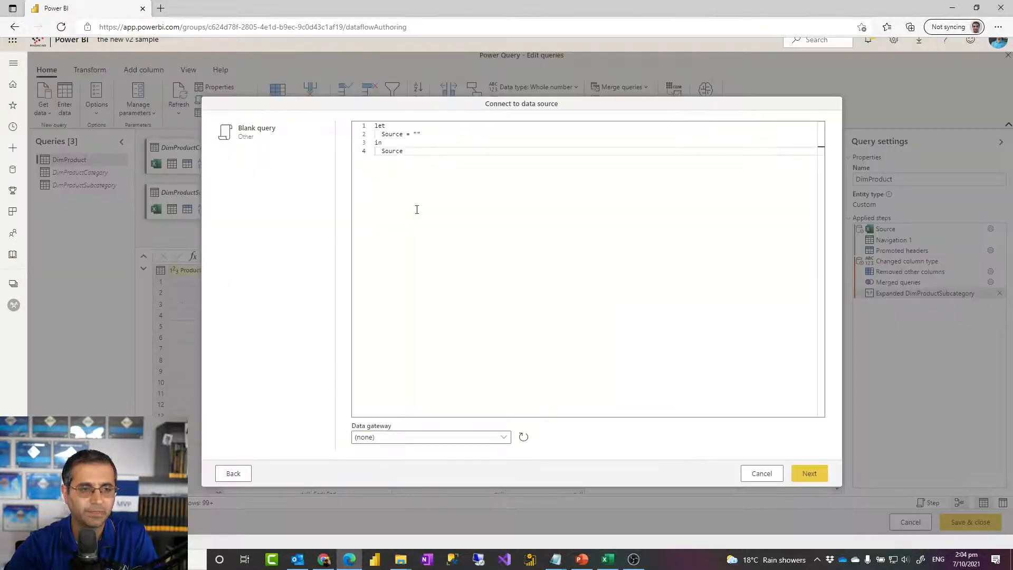
{"action": "left_click_drag", "start_coordinate": [405, 152], "coordinate": [330, 102]}
{"action": "key", "text": "ctrl+v"}
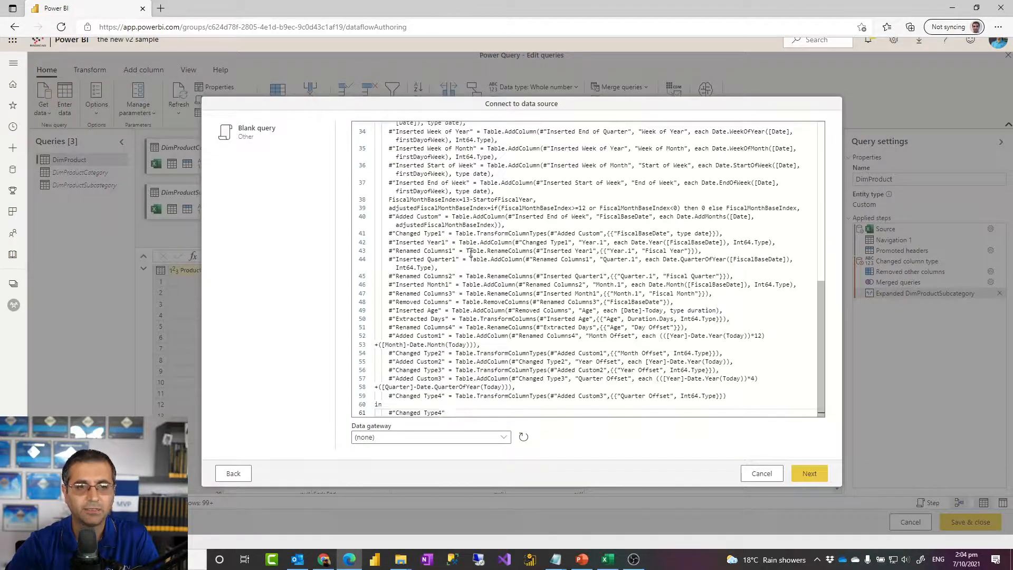
{"action": "scroll", "coordinate": [470, 255], "scroll_direction": "up", "scroll_amount": 10}
{"action": "scroll", "coordinate": [420, 154], "scroll_direction": "down", "scroll_amount": 8}
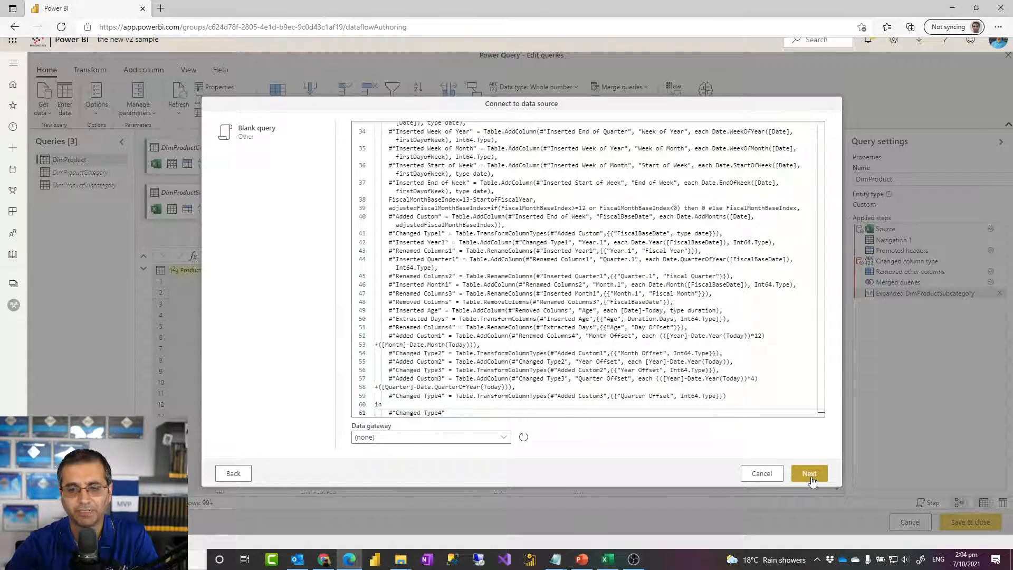
{"action": "left_click", "coordinate": [809, 474]}
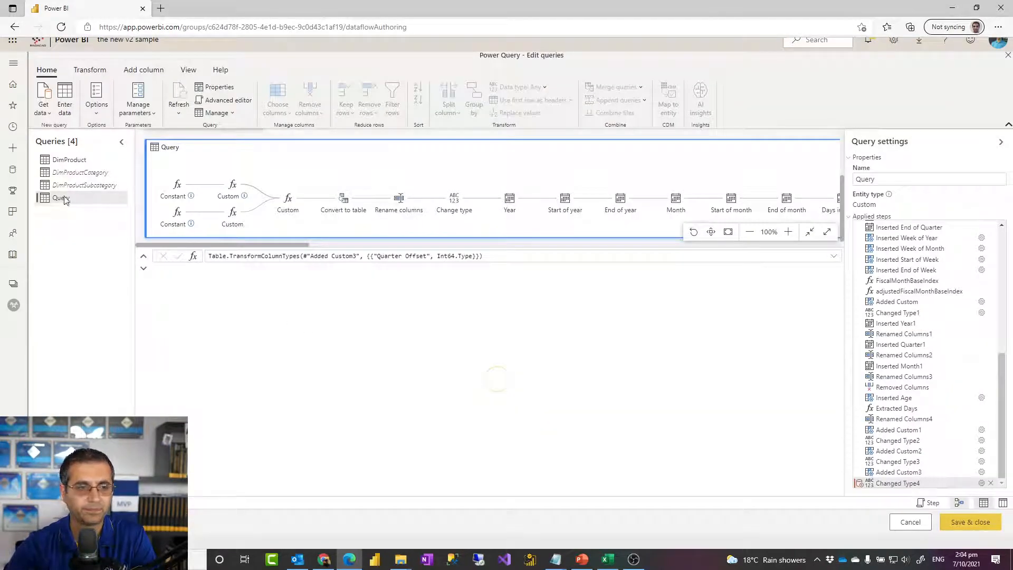
Step: Rename the new date dimension query as Date
{"action": "double_click", "coordinate": [67, 199]}
{"action": "type", "text": "Date"}
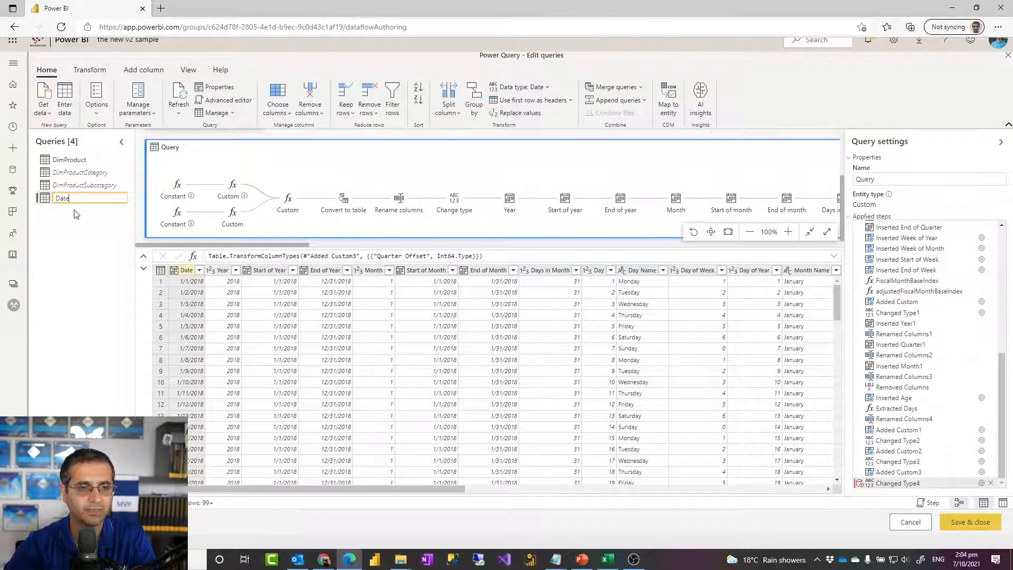
{"action": "key", "text": "Return"}
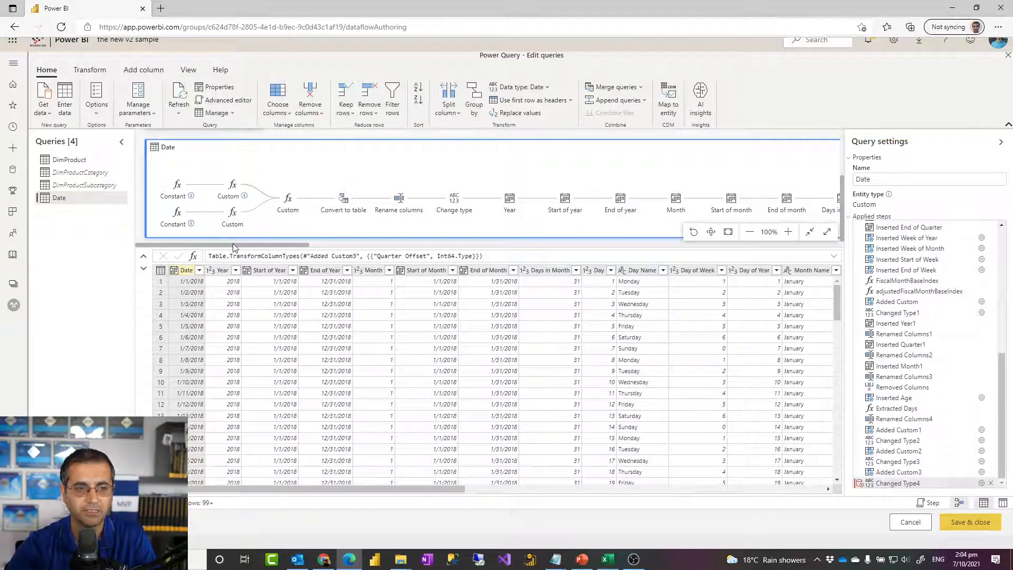
{"action": "left_click_drag", "start_coordinate": [234, 248], "coordinate": [293, 258]}
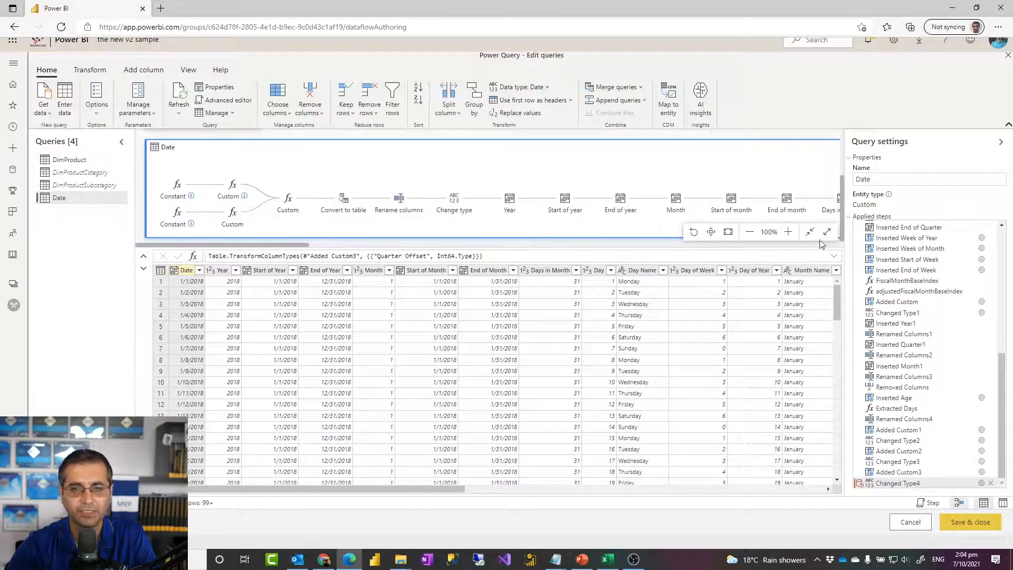
Step: Merge DimProduct with DimProductCategory as a left outer join, matching the ProductCategoryKey columns
{"action": "left_click", "coordinate": [72, 162]}
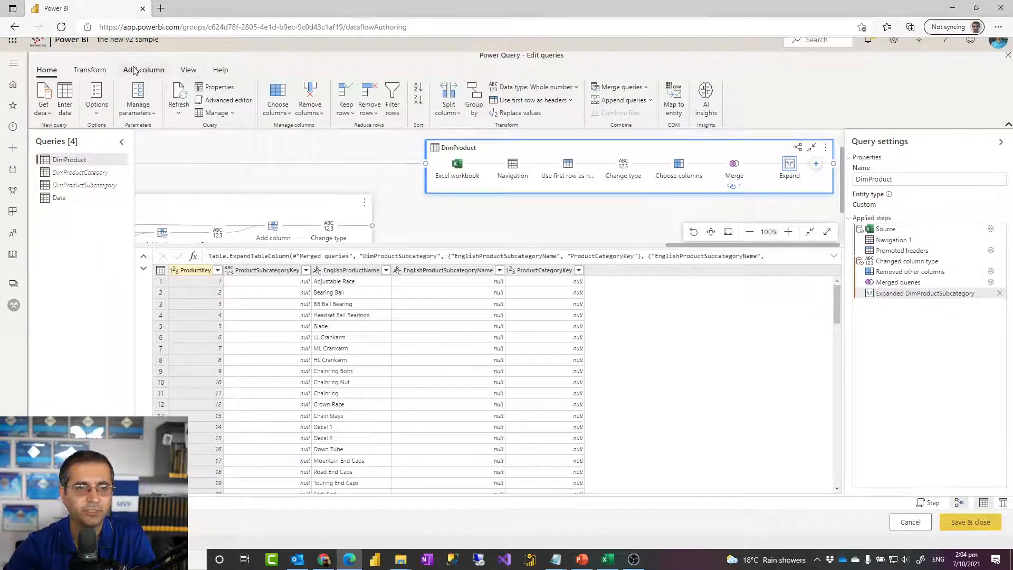
{"action": "left_click", "coordinate": [611, 87]}
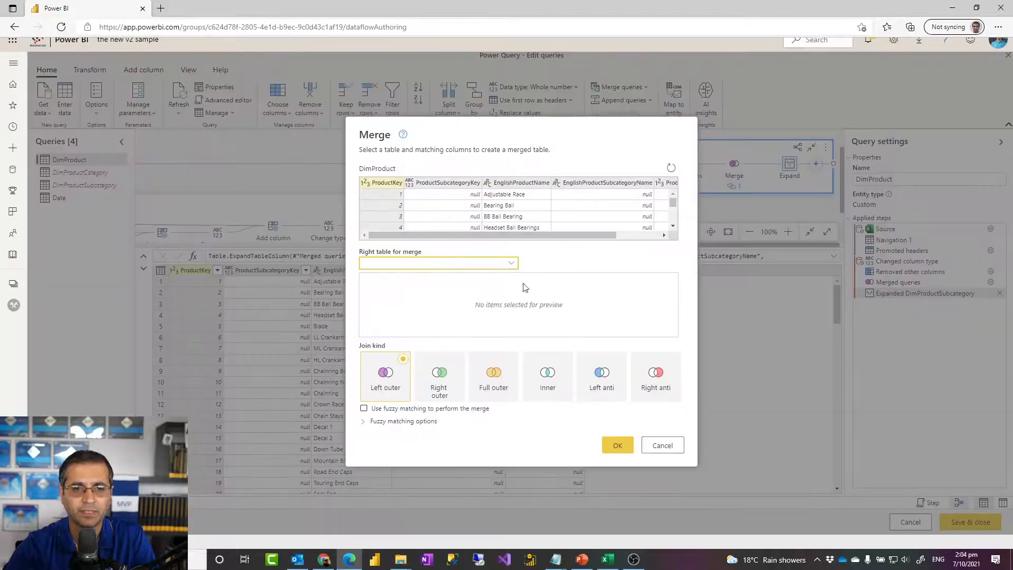
{"action": "left_click", "coordinate": [486, 265]}
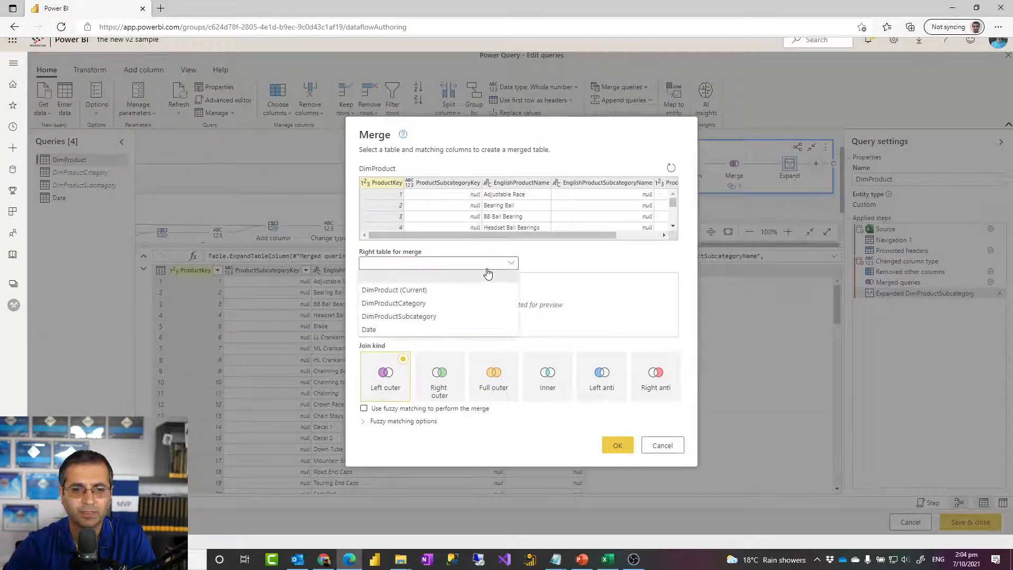
{"action": "left_click", "coordinate": [419, 304]}
{"action": "left_click_drag", "start_coordinate": [565, 234], "coordinate": [661, 226]}
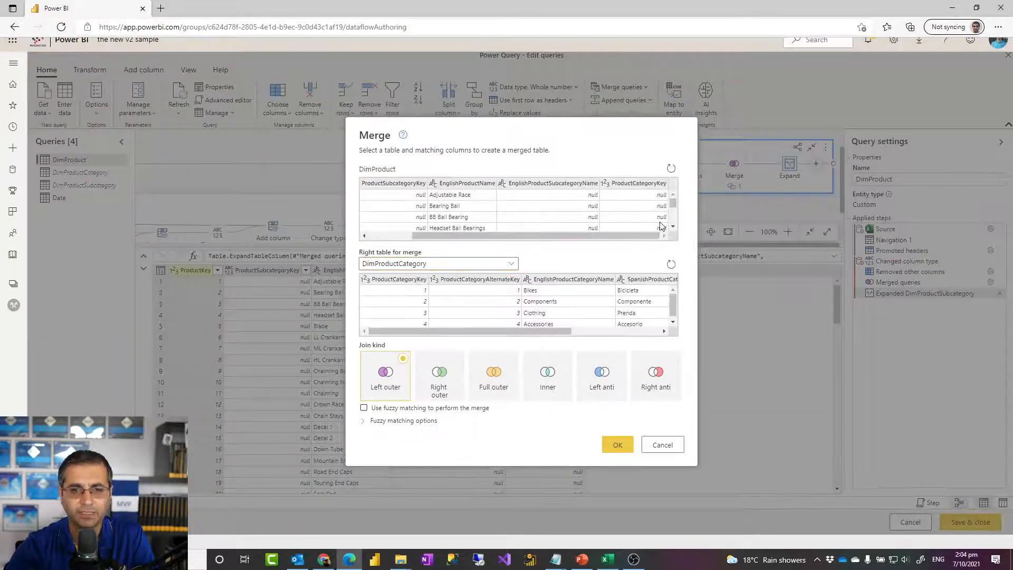
{"action": "left_click", "coordinate": [639, 184]}
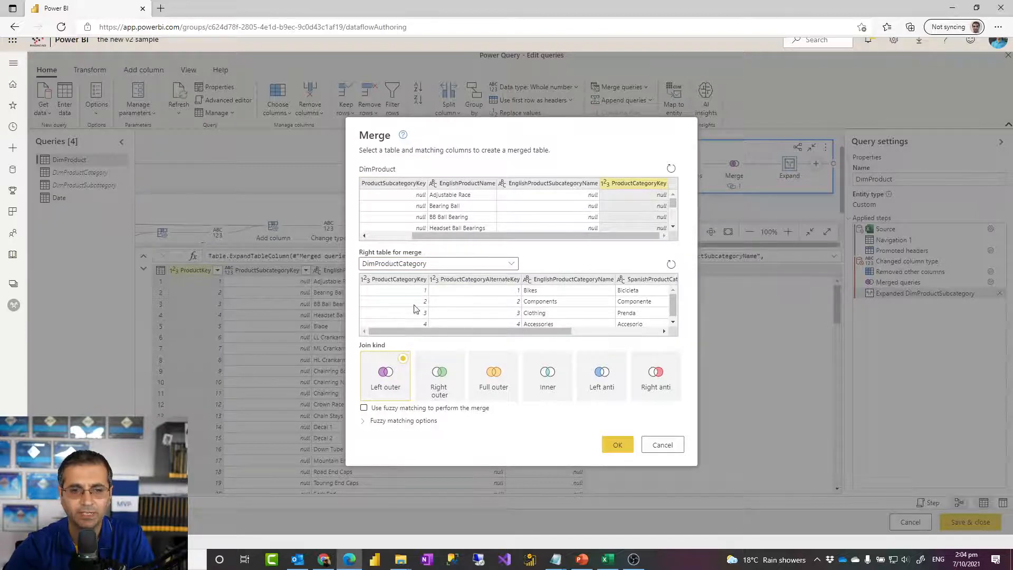
{"action": "left_click", "coordinate": [397, 280]}
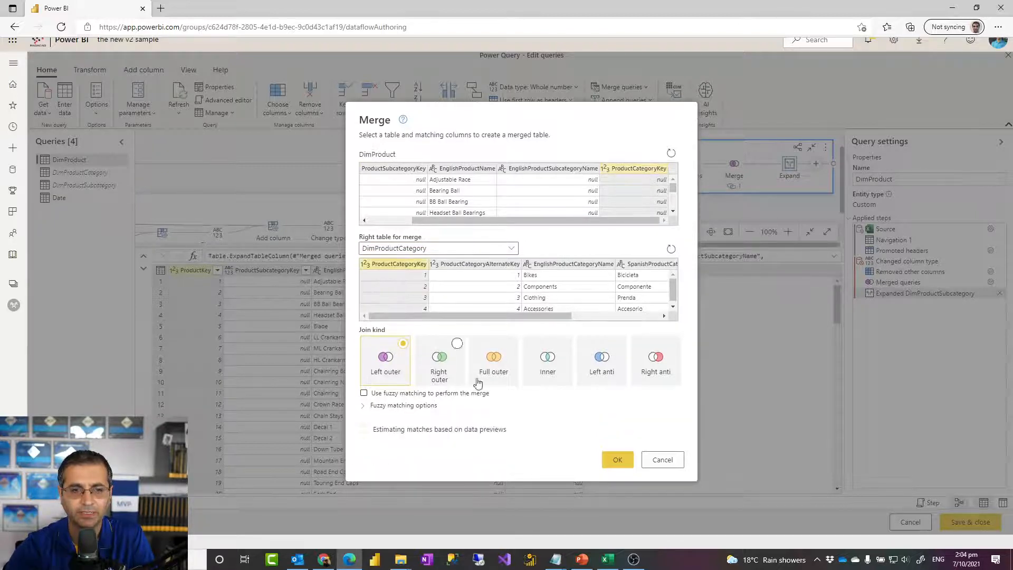
{"action": "left_click", "coordinate": [616, 461]}
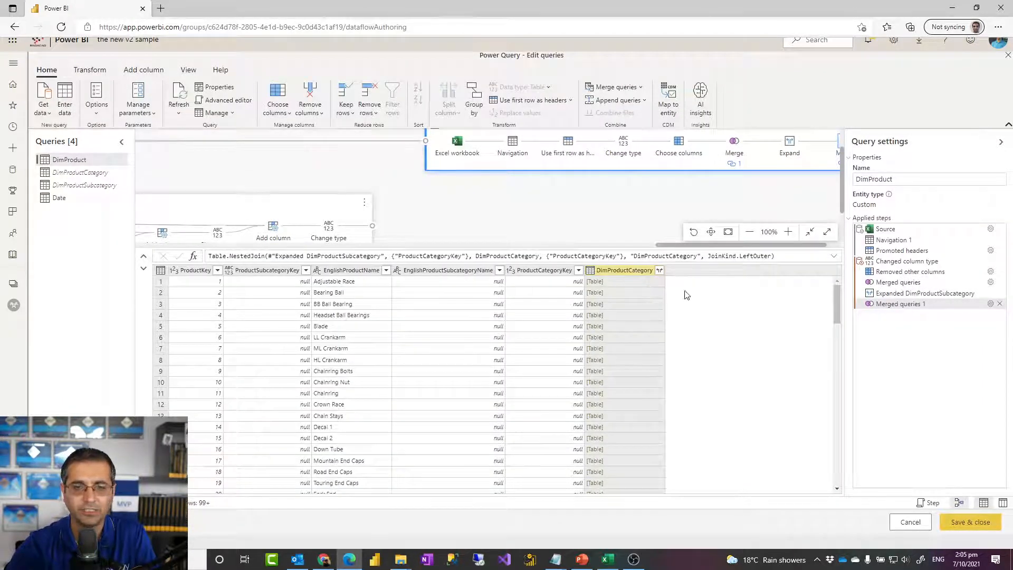
Step: Expand the merged DimProductCategory column to EnglishProductCategoryName only, without using the original column name as prefix
{"action": "left_click", "coordinate": [659, 270]}
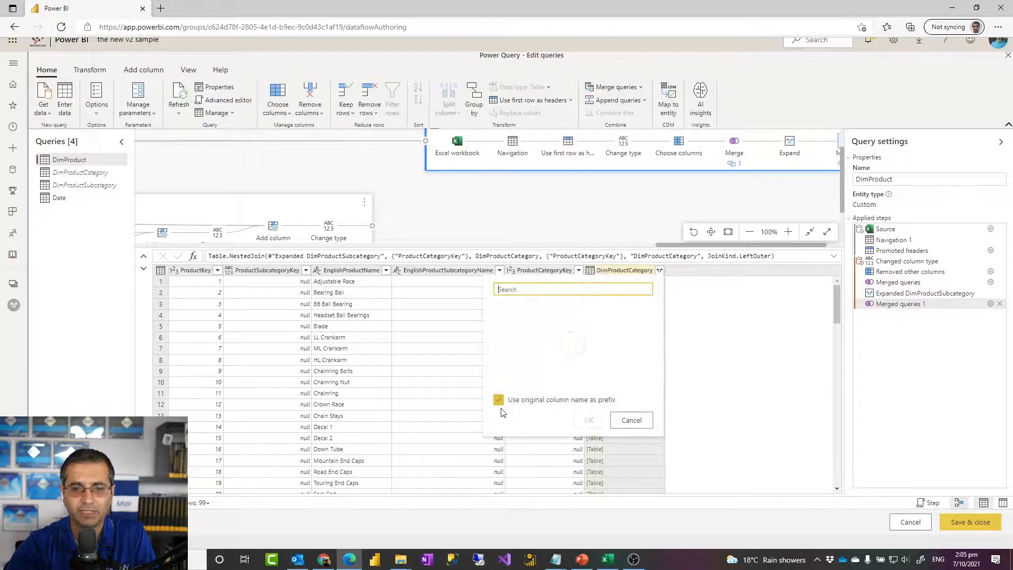
{"action": "left_click", "coordinate": [499, 400]}
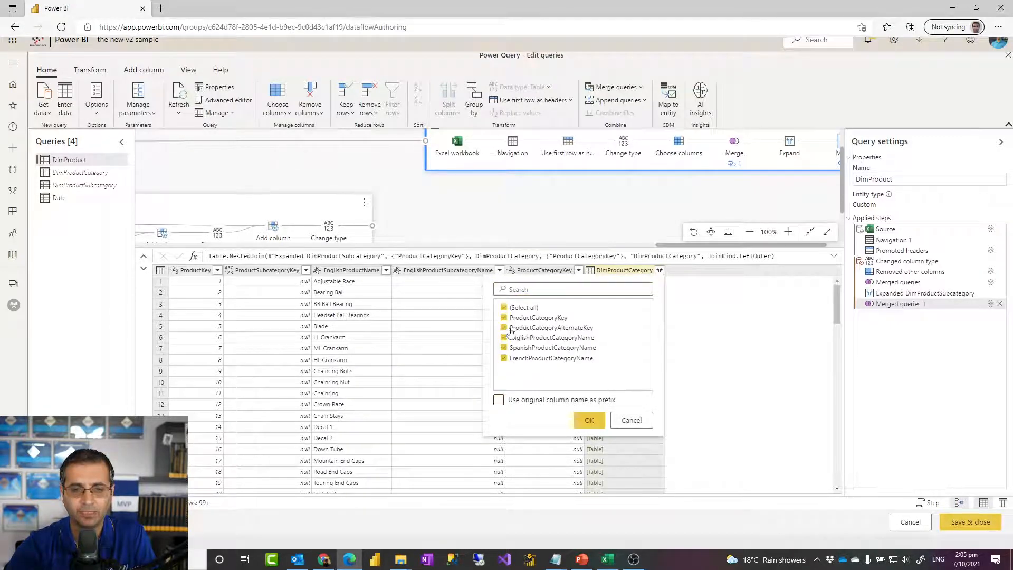
{"action": "left_click", "coordinate": [504, 307]}
{"action": "left_click", "coordinate": [504, 338]}
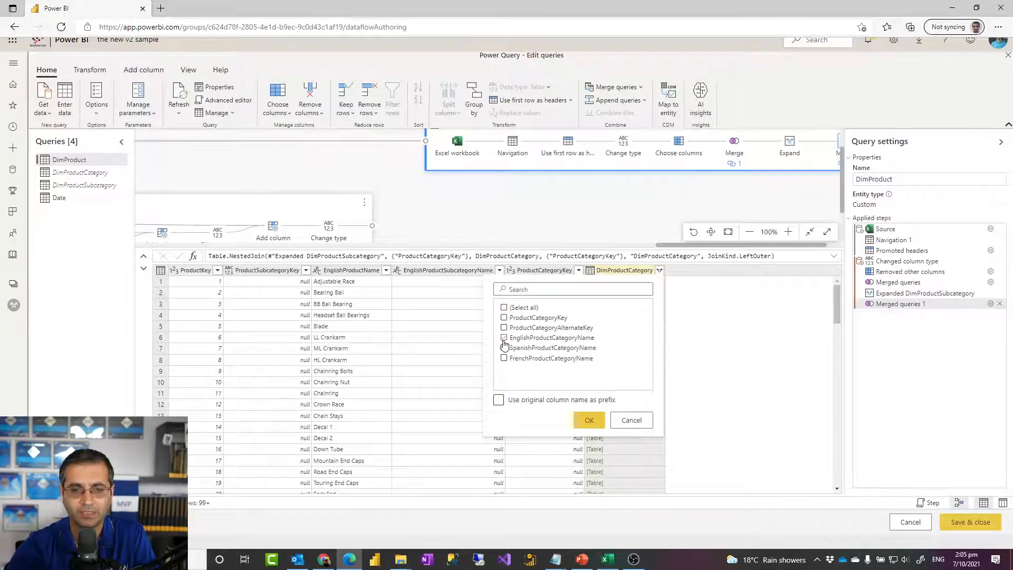
{"action": "left_click", "coordinate": [589, 420]}
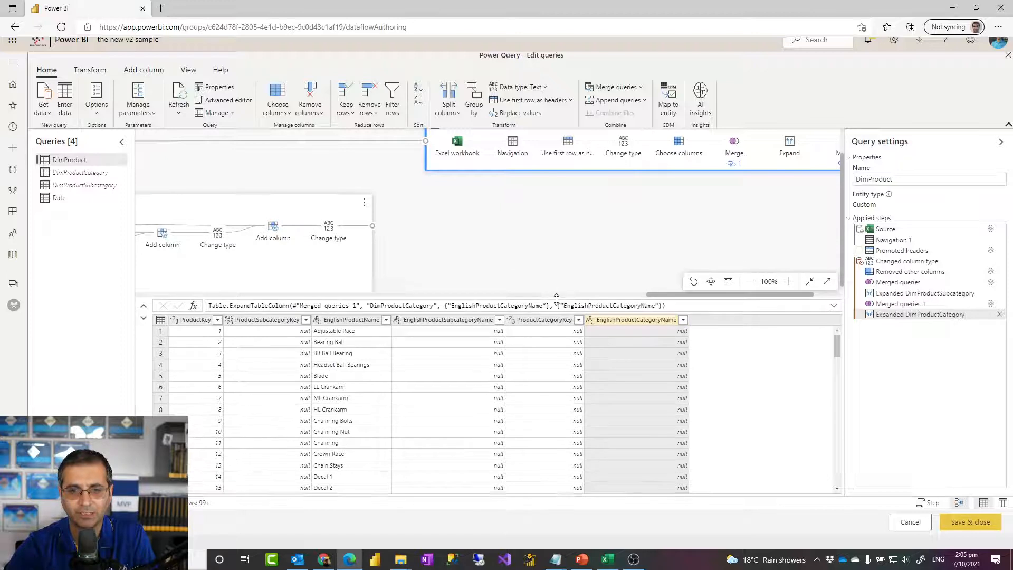
Step: Remove the ProductCategoryKey and ProductSubcategoryKey columns from DimProduct
{"action": "left_click", "coordinate": [545, 322]}
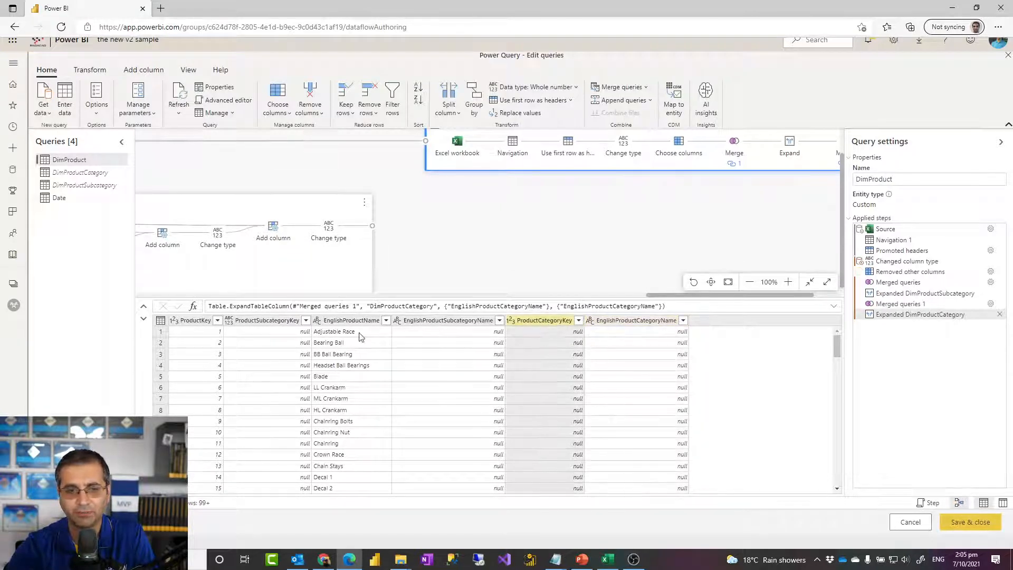
{"action": "left_click", "coordinate": [273, 327], "text": "ctrl"}
{"action": "right_click", "coordinate": [275, 327]}
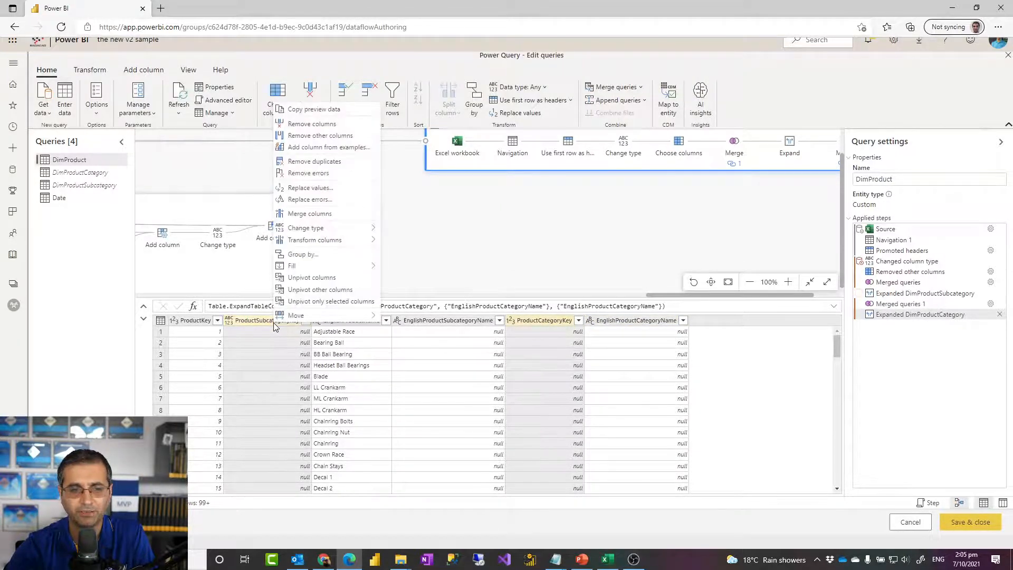
{"action": "left_click", "coordinate": [305, 124]}
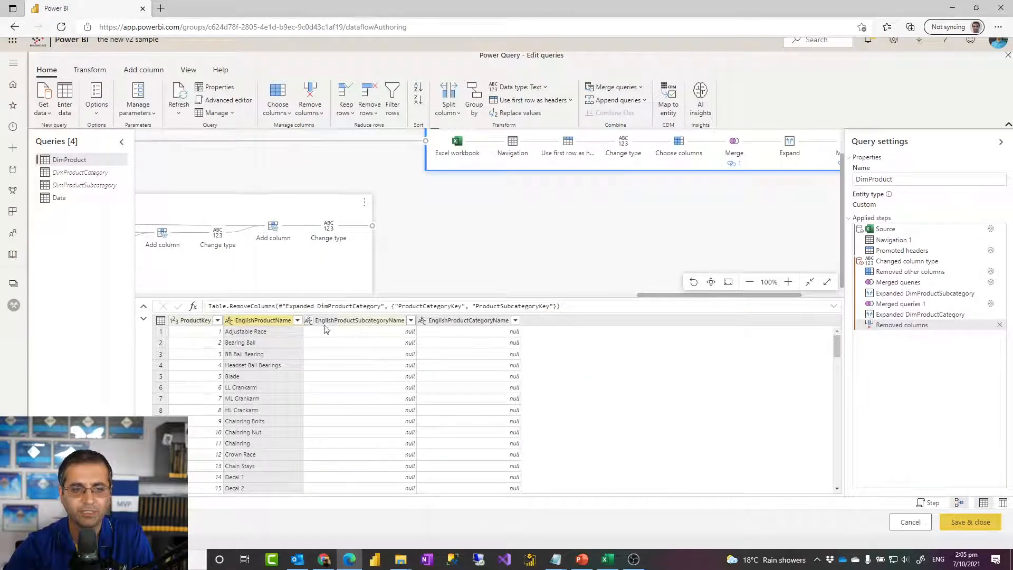
Step: Examine the subcategory and category names across the DimProduct rows and the steps of all queries in the diagram
{"action": "scroll", "coordinate": [493, 376], "scroll_direction": "down", "scroll_amount": 15}
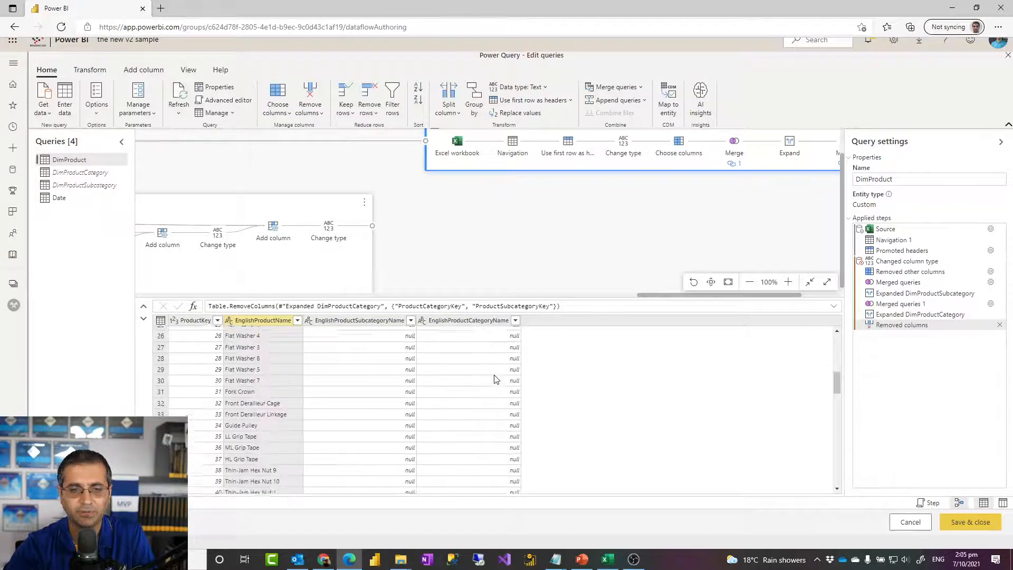
{"action": "scroll", "coordinate": [493, 382], "scroll_direction": "down", "scroll_amount": 5}
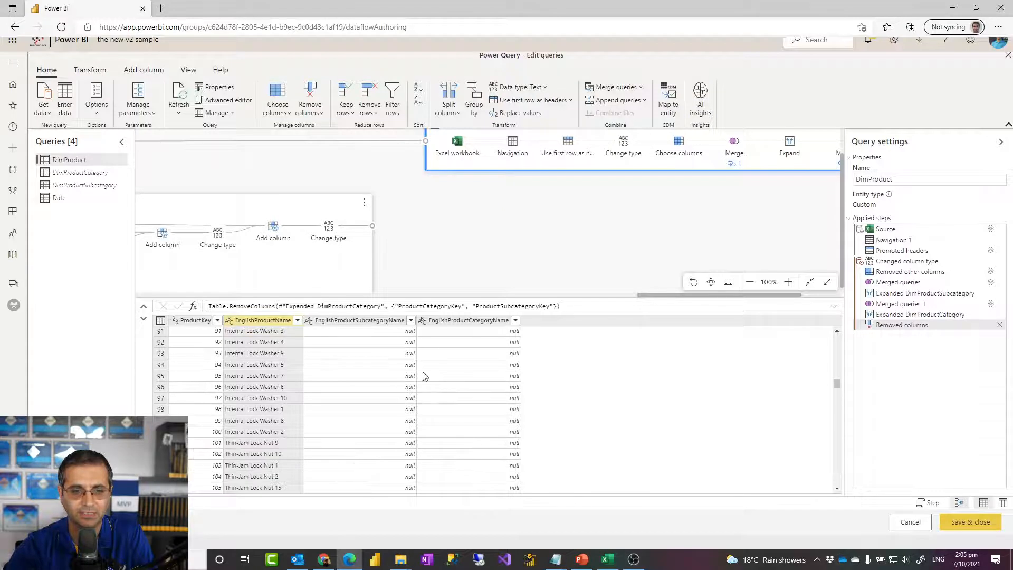
{"action": "scroll", "coordinate": [451, 396], "scroll_direction": "down", "scroll_amount": 10}
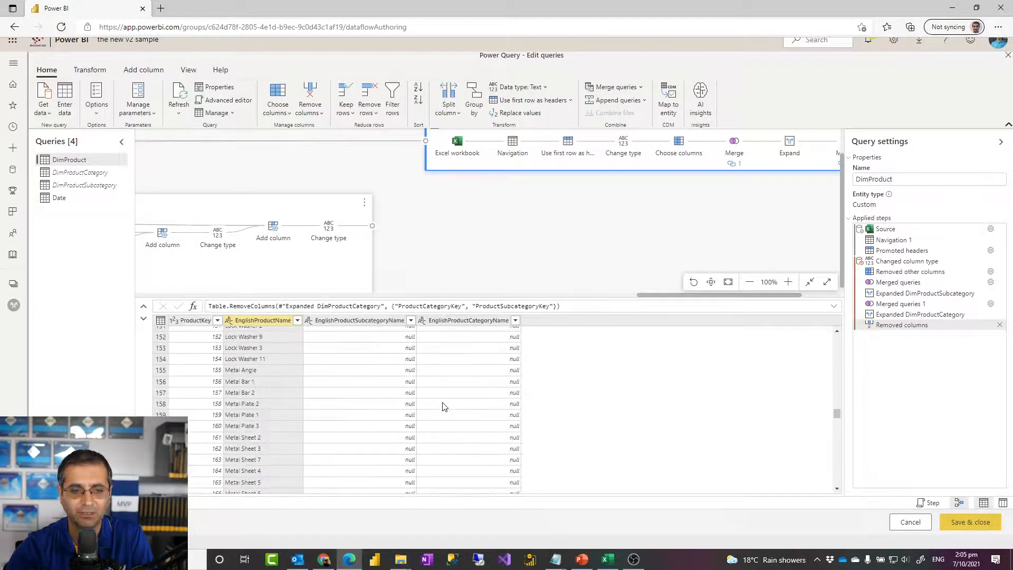
{"action": "scroll", "coordinate": [442, 402], "scroll_direction": "down", "scroll_amount": 15}
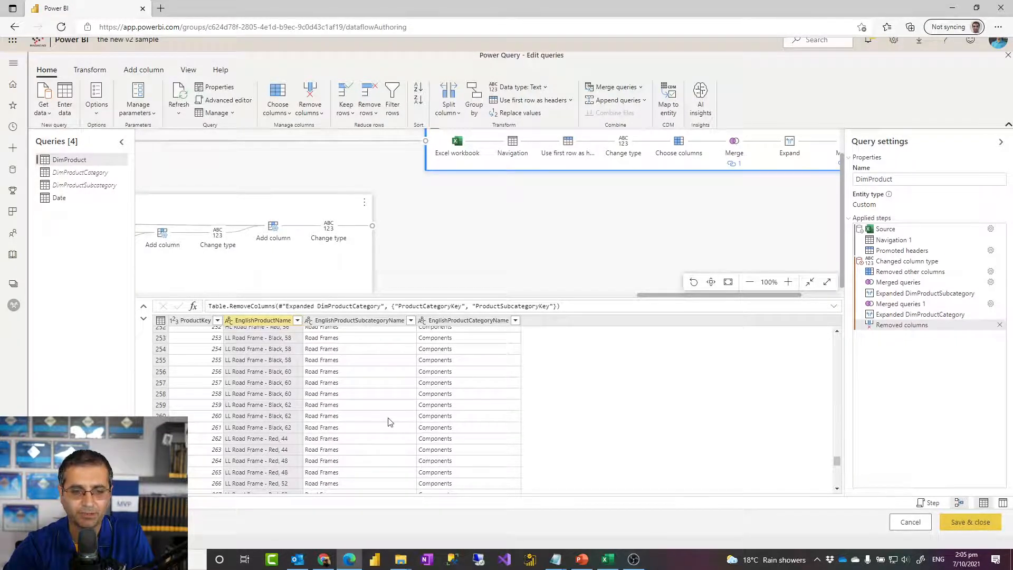
{"action": "scroll", "coordinate": [387, 422], "scroll_direction": "down", "scroll_amount": 3}
{"action": "scroll", "coordinate": [396, 424], "scroll_direction": "up", "scroll_amount": 6}
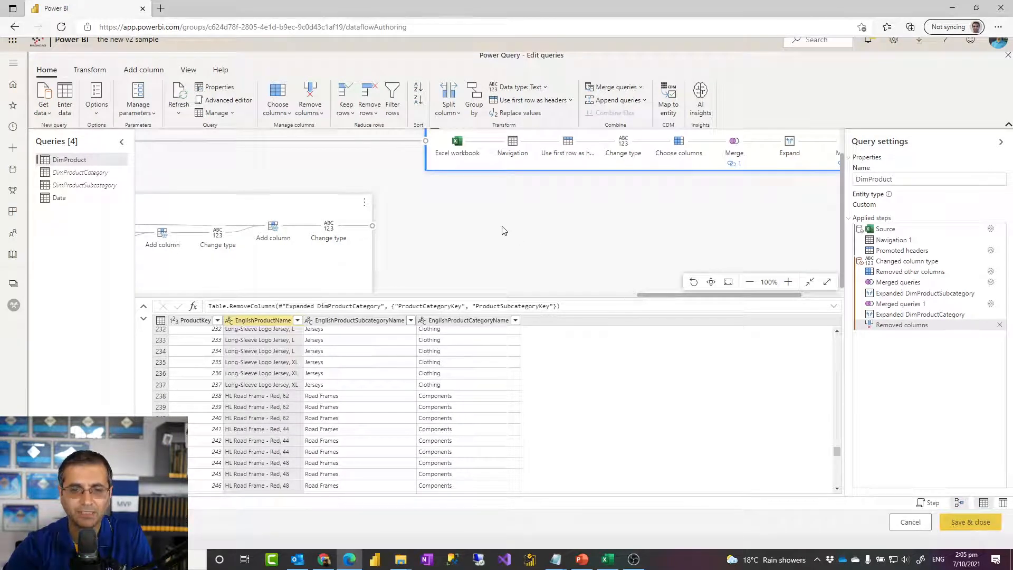
{"action": "scroll", "coordinate": [504, 231], "scroll_direction": "down", "scroll_amount": 5}
{"action": "scroll", "coordinate": [565, 253], "scroll_direction": "up", "scroll_amount": 2}
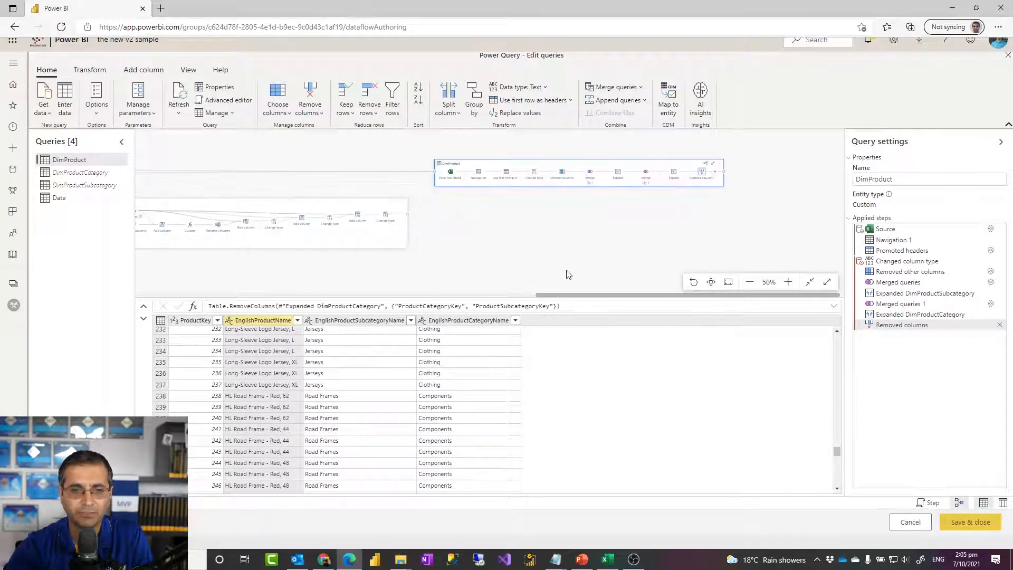
{"action": "left_click_drag", "start_coordinate": [542, 295], "coordinate": [128, 307]}
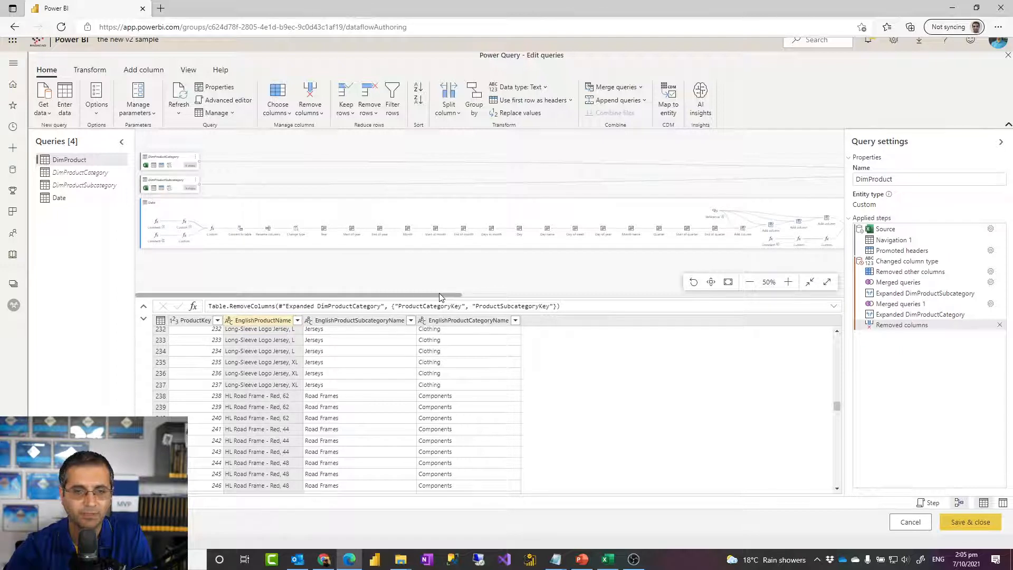
{"action": "left_click_drag", "start_coordinate": [440, 296], "coordinate": [335, 302]}
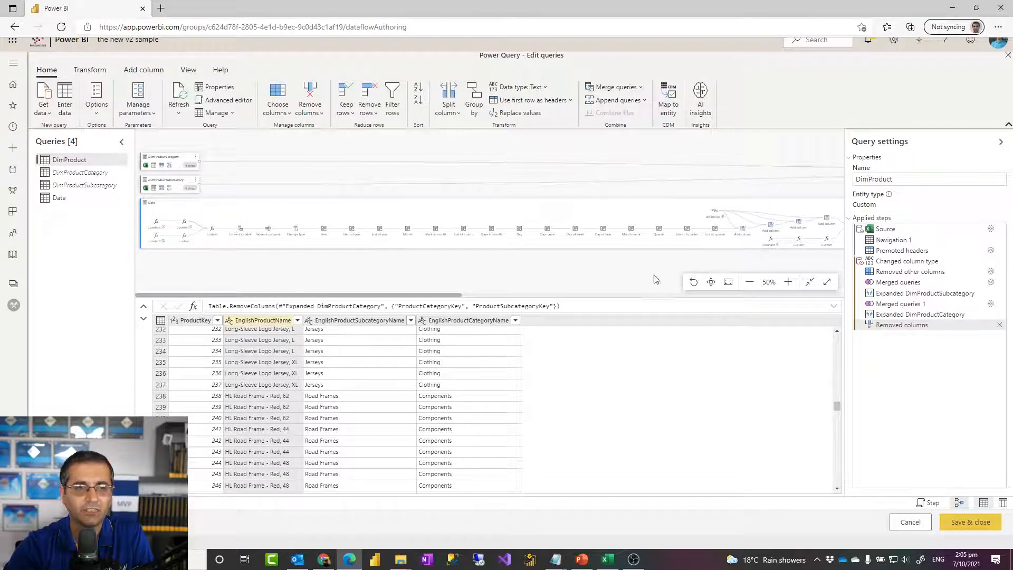
Step: Save and close the dataflow queries, and switch to Power BI Desktop, dismissing its start screen
{"action": "left_click", "coordinate": [968, 522]}
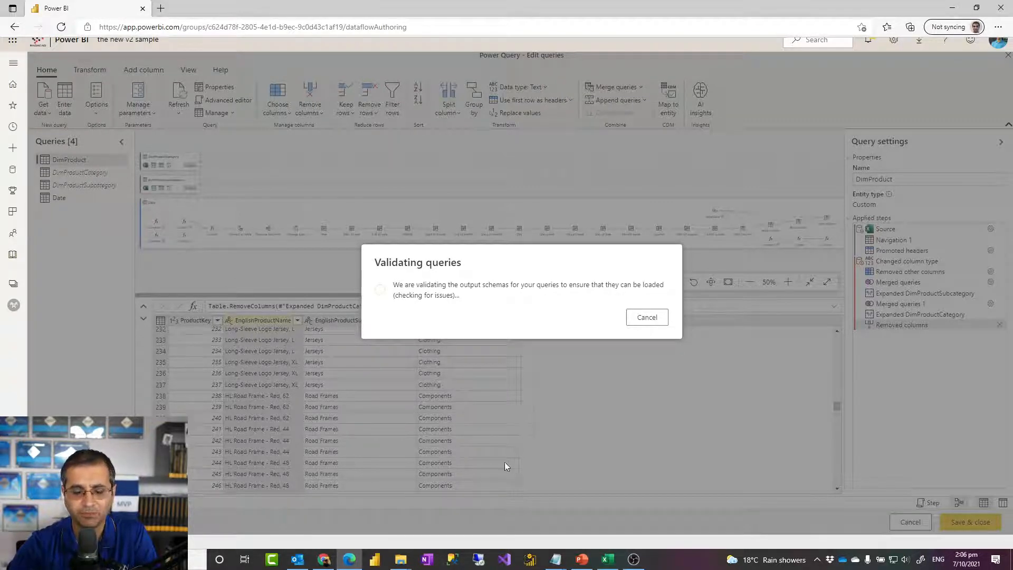
{"action": "left_click", "coordinate": [377, 563]}
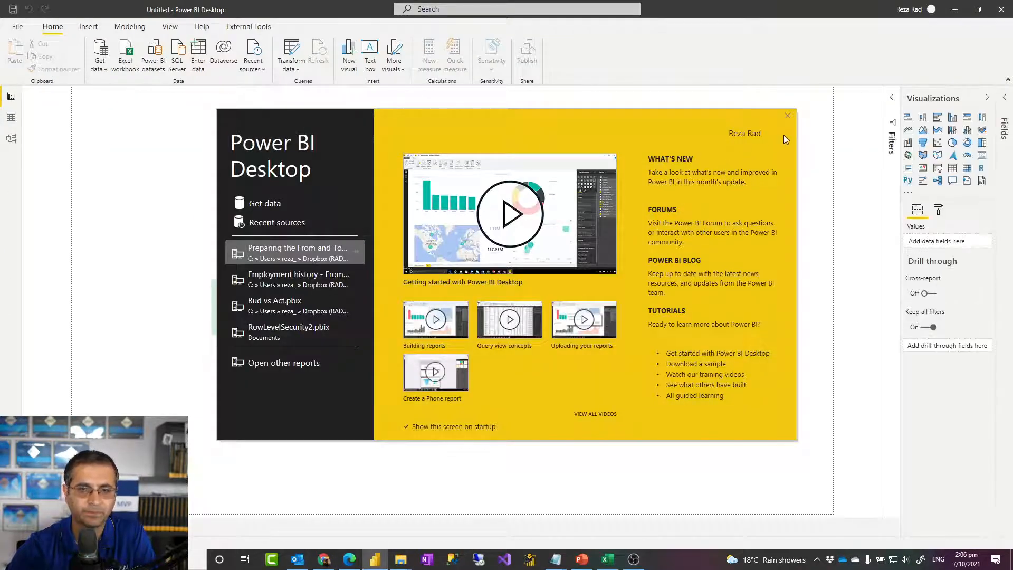
{"action": "left_click", "coordinate": [787, 115]}
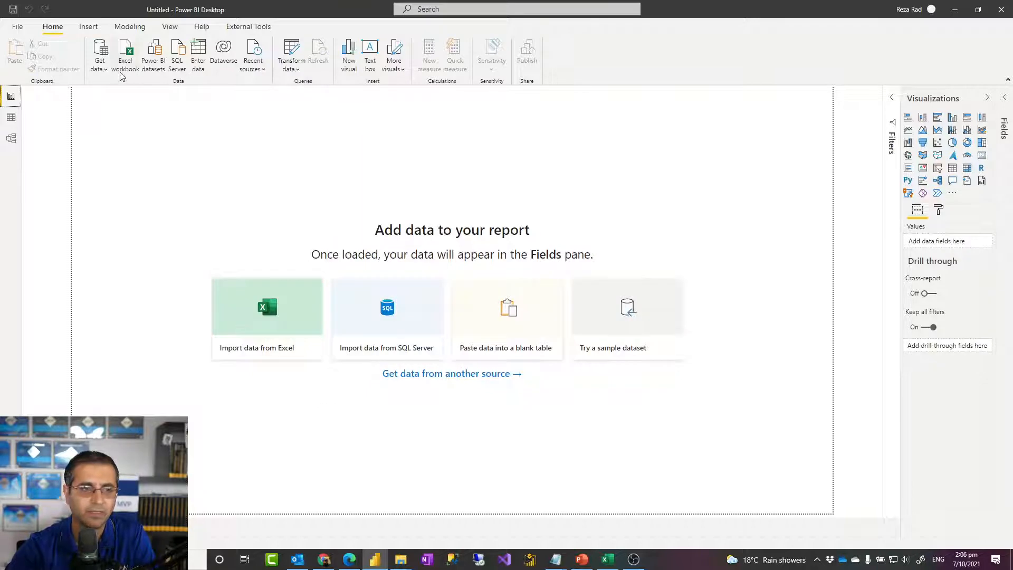
Step: Connect to Power BI dataflows as a data source from the Power Platform connectors
{"action": "left_click", "coordinate": [102, 68]}
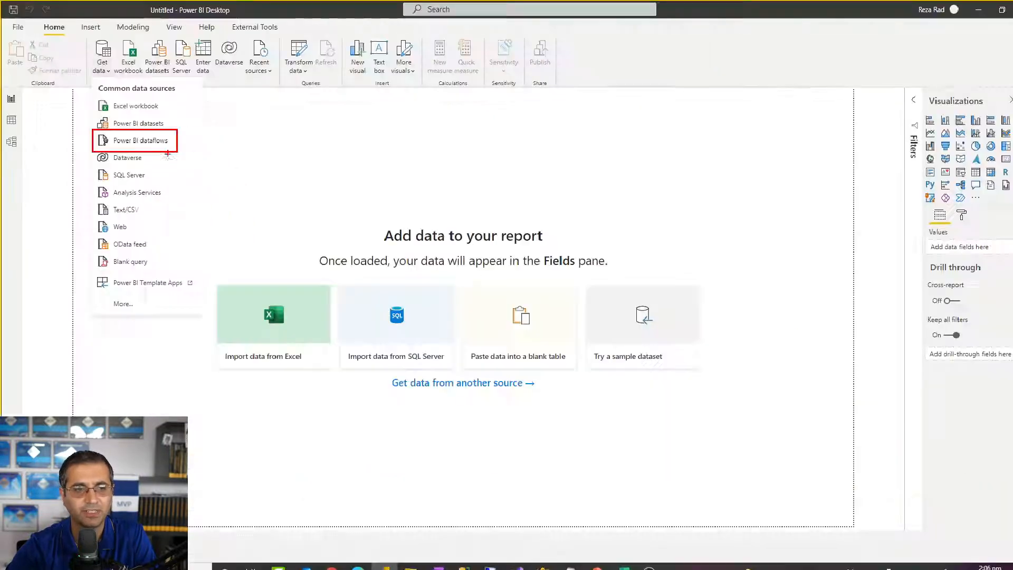
{"action": "left_click", "coordinate": [115, 299]}
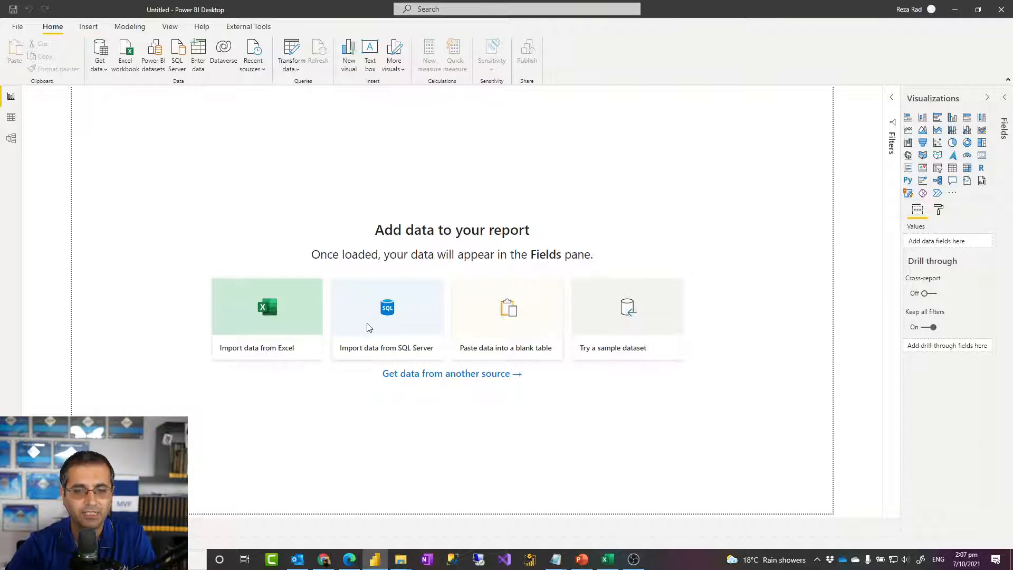
{"action": "left_click", "coordinate": [399, 211]}
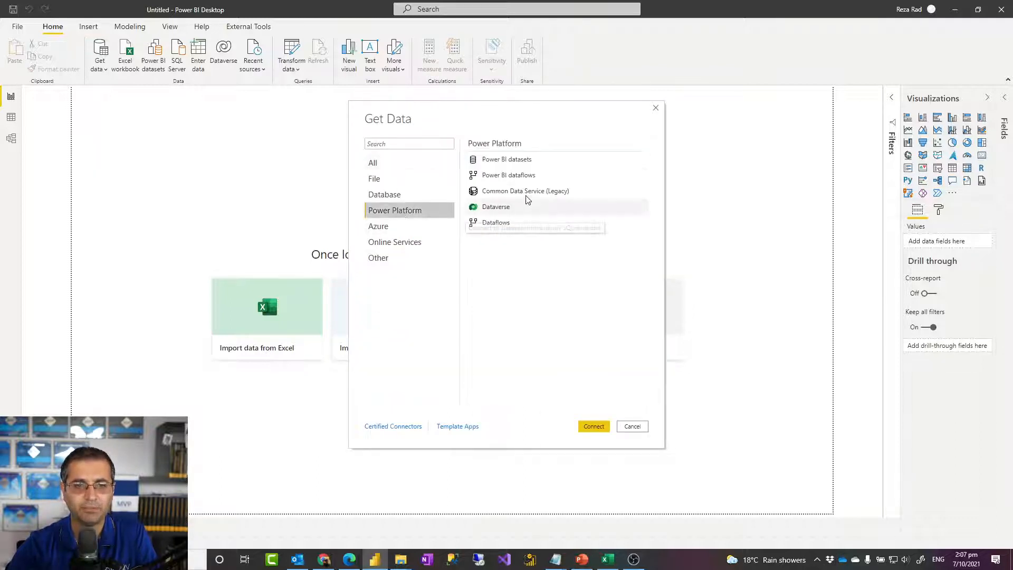
{"action": "left_click", "coordinate": [515, 174]}
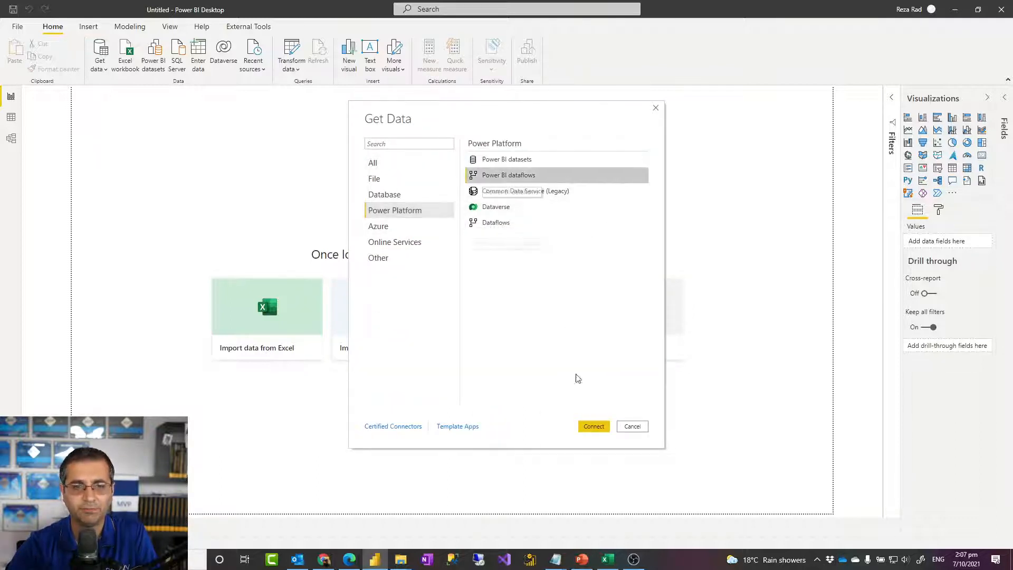
{"action": "left_click", "coordinate": [589, 429]}
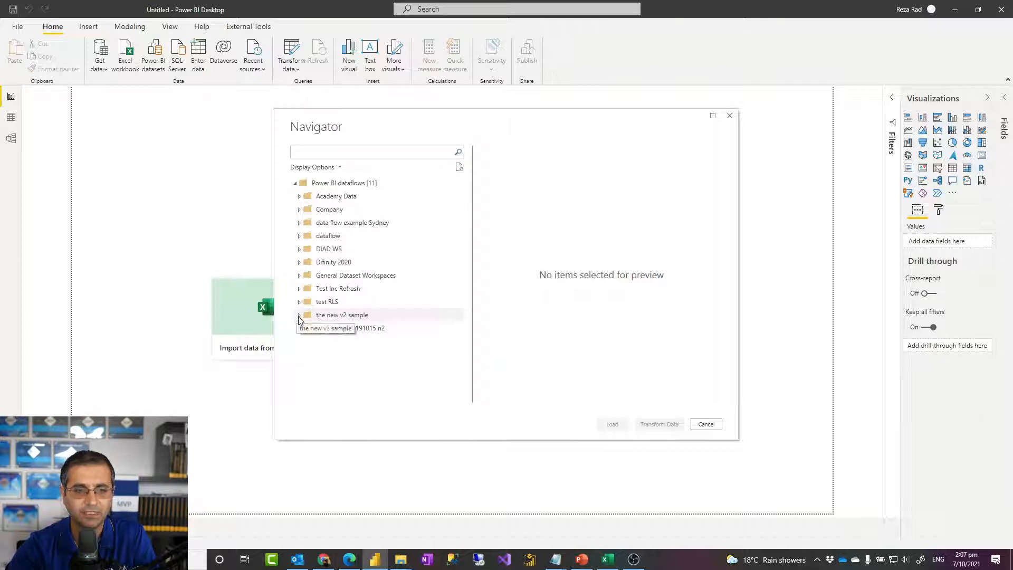
Step: Select the Date table of the PBI Summit DF dataflow in the "the new v2 sample" workspace and preview its data
{"action": "left_click_drag", "start_coordinate": [301, 317], "coordinate": [343, 327]}
{"action": "scroll", "coordinate": [343, 324], "scroll_direction": "down", "scroll_amount": 2}
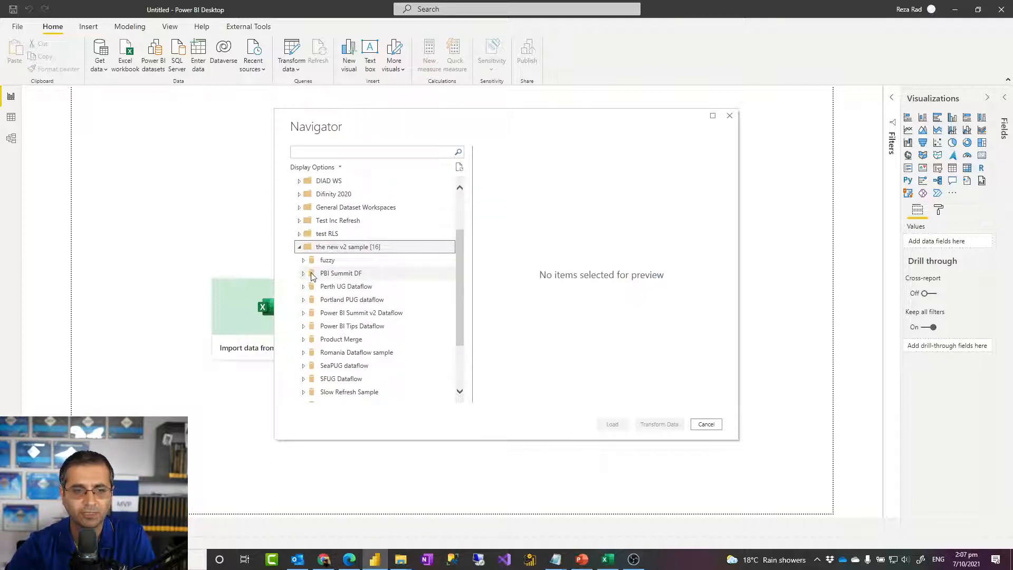
{"action": "left_click", "coordinate": [303, 278]}
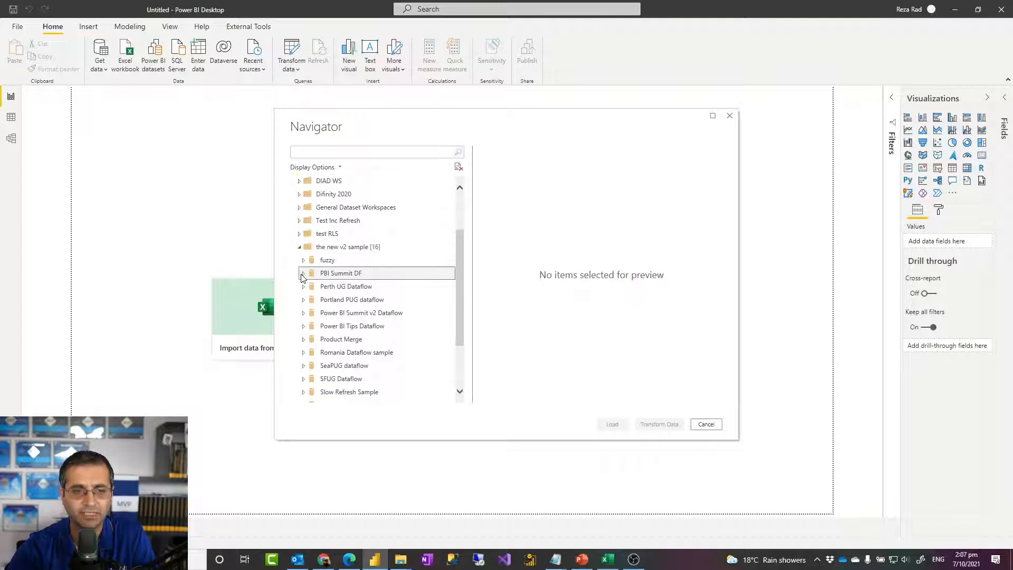
{"action": "left_click", "coordinate": [315, 286]}
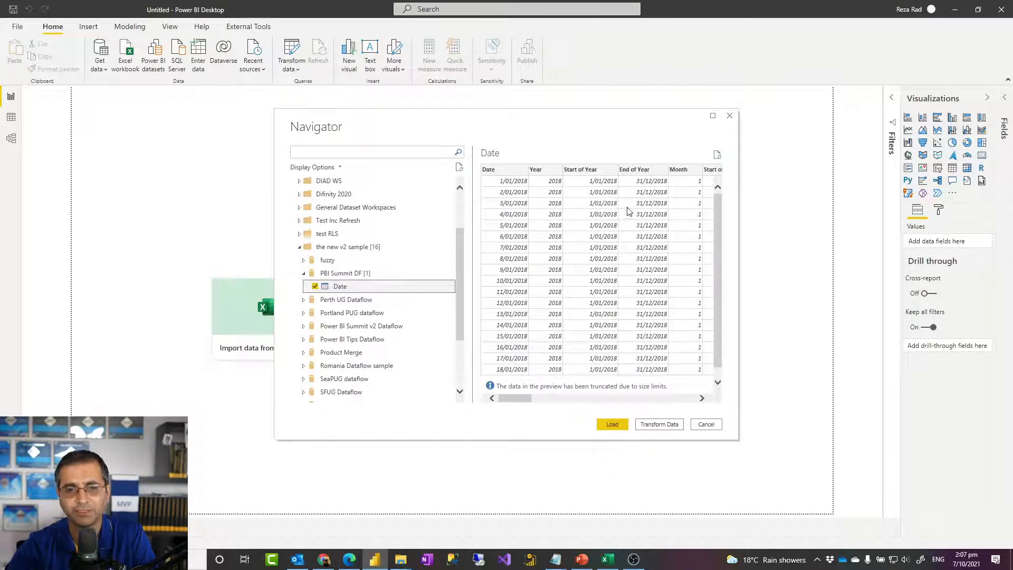
{"action": "mouse_move", "coordinate": [519, 402]}
{"action": "left_mouse_down"}
{"action": "mouse_move", "coordinate": [659, 404]}
{"action": "mouse_move", "coordinate": [508, 391]}
{"action": "left_mouse_up"}
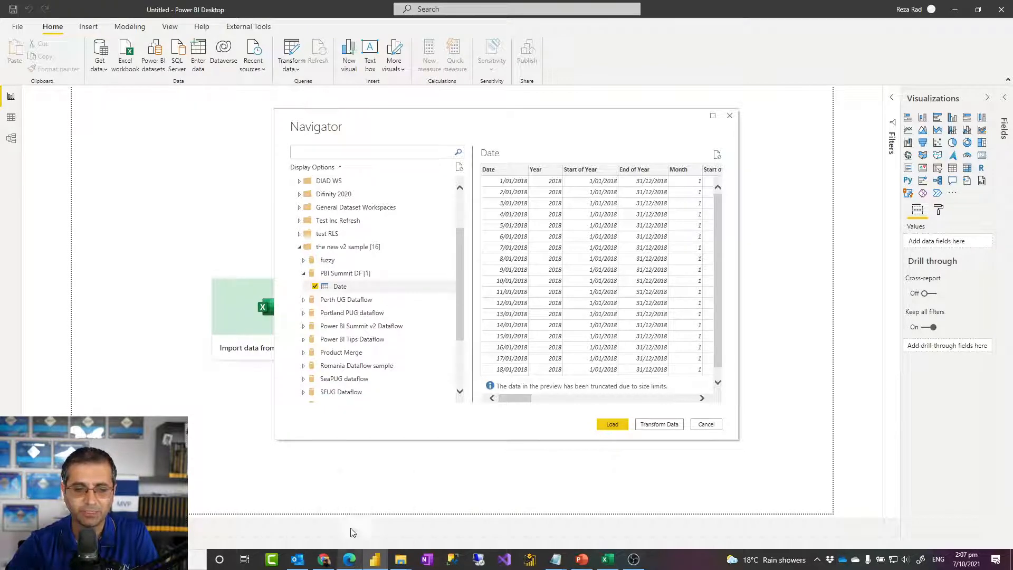
Step: Switch back to the Power BI service in the browser and save the new dataflow as EVG dataflow
{"action": "left_click", "coordinate": [349, 560]}
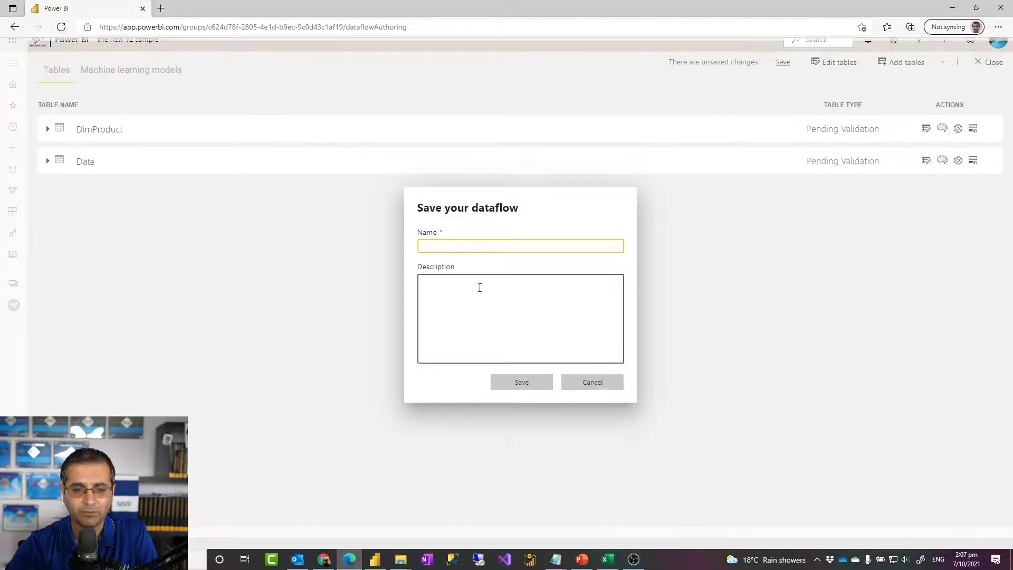
{"action": "left_click", "coordinate": [454, 245]}
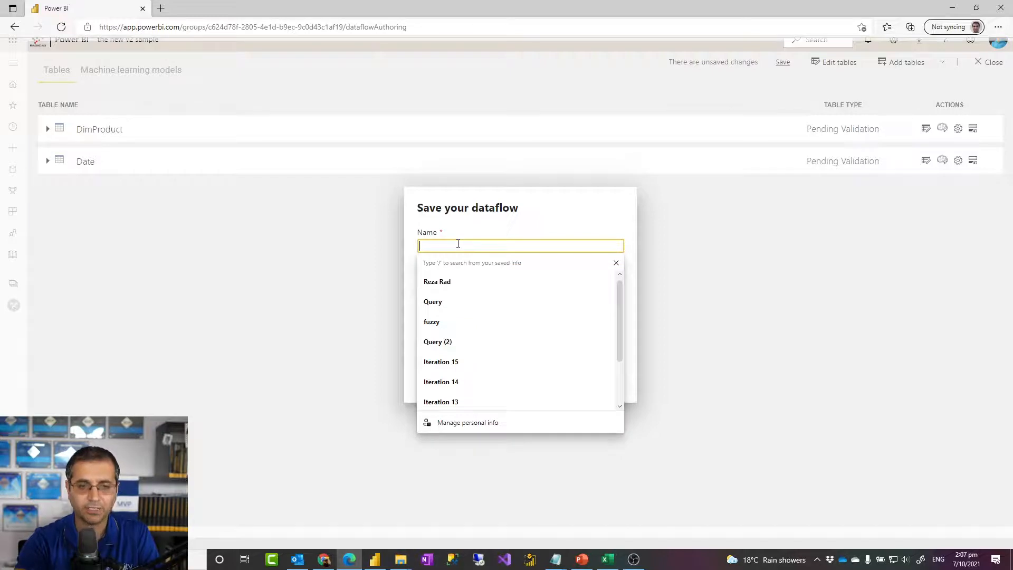
{"action": "type", "text": "EVG data"}
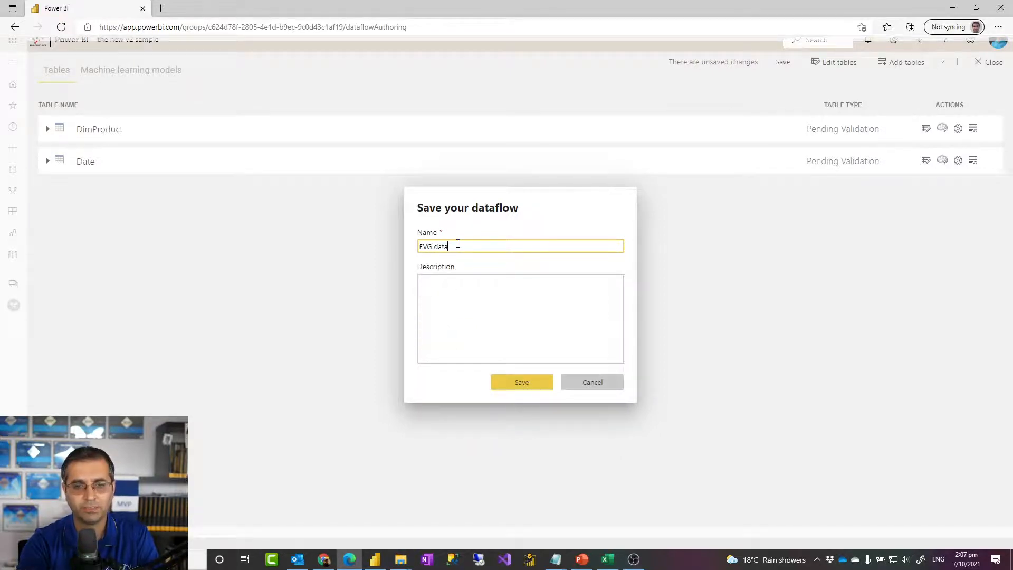
{"action": "type", "text": "flow"}
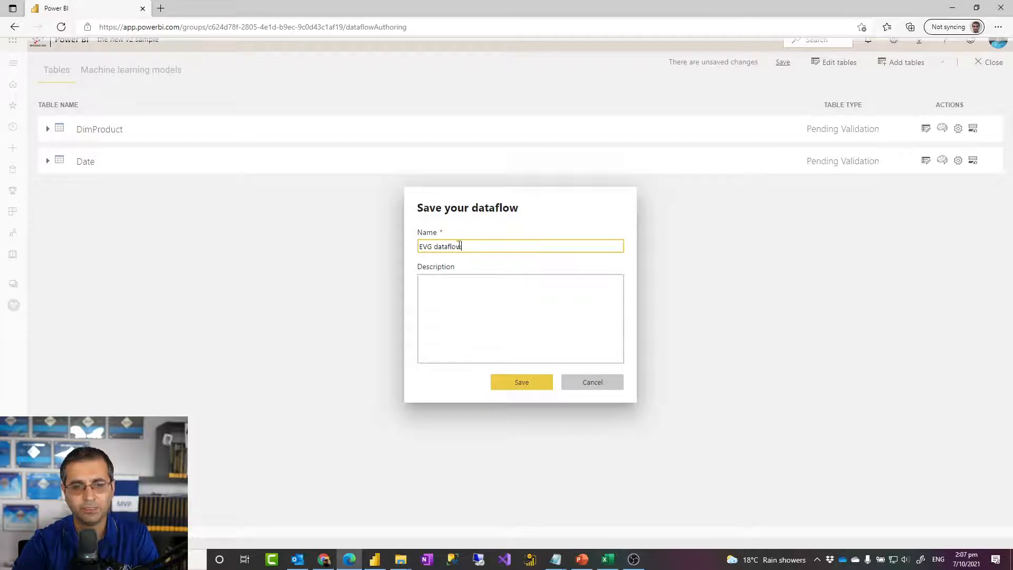
{"action": "left_click", "coordinate": [516, 382]}
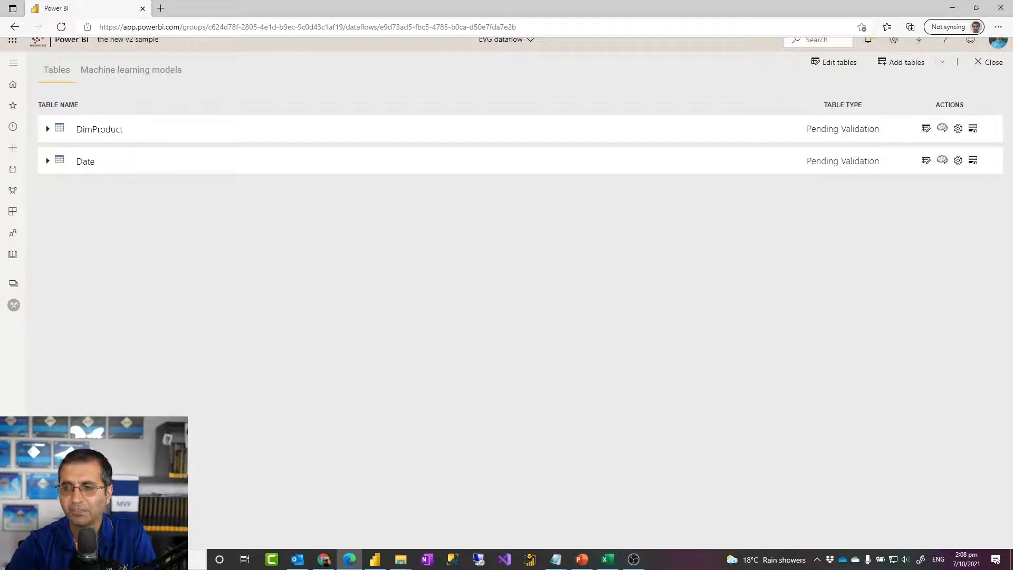
{"action": "key", "text": "alt+Tab"}
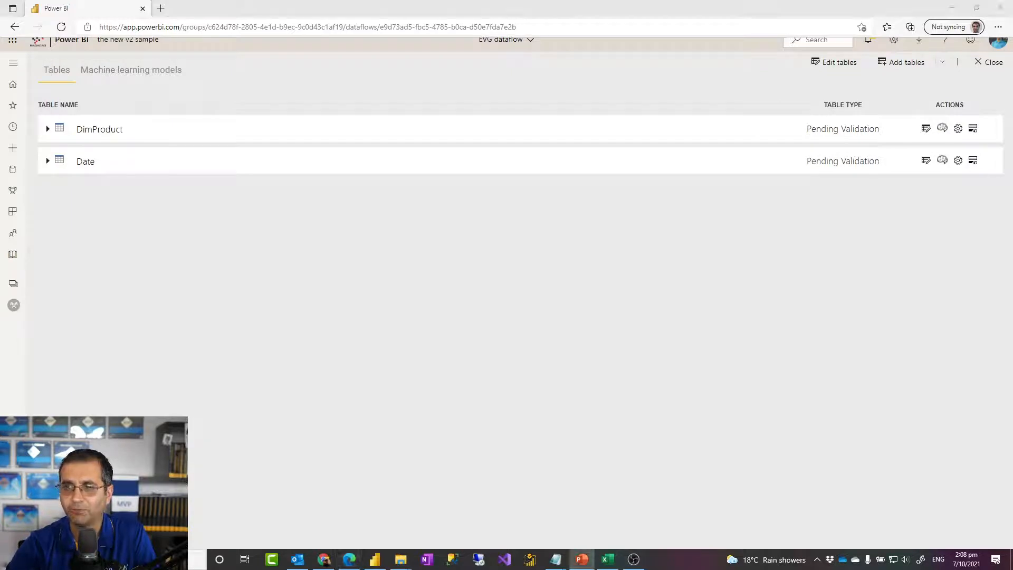